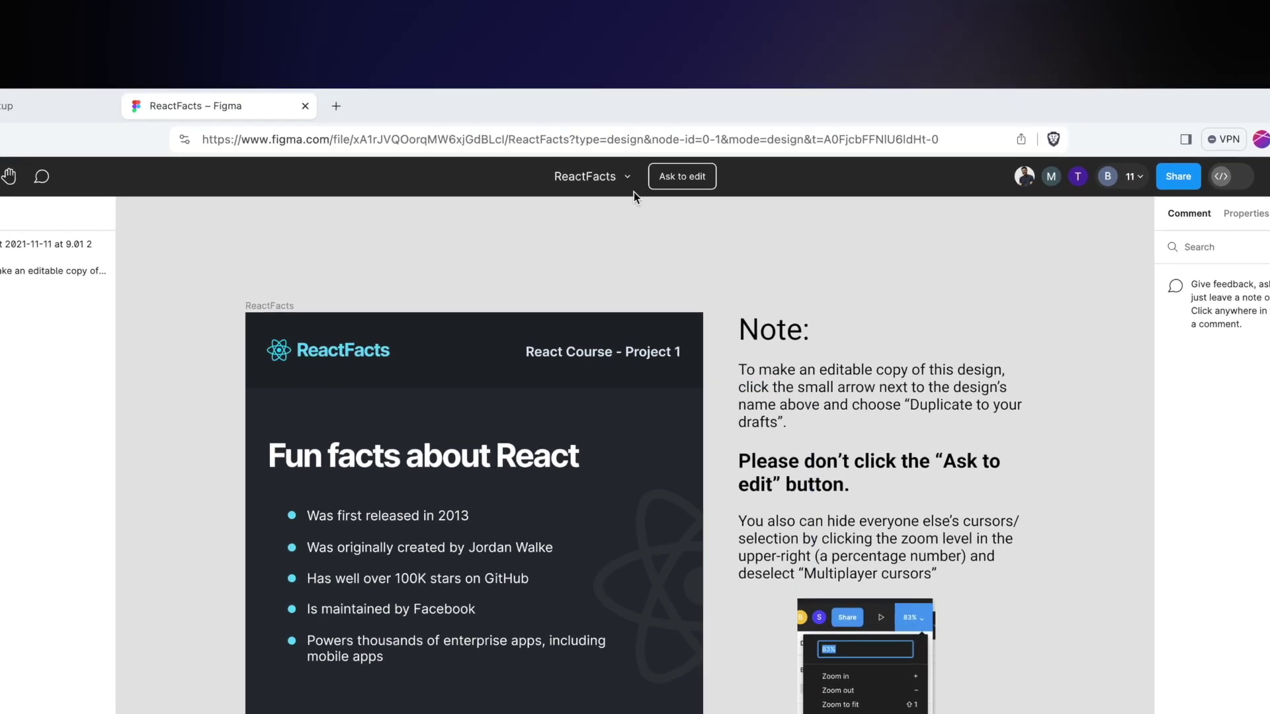
Step: Duplicate ReactFacts into your drafts, then close the ReactFacts (Copy) tab
{"action": "left_click", "coordinate": [625, 179]}
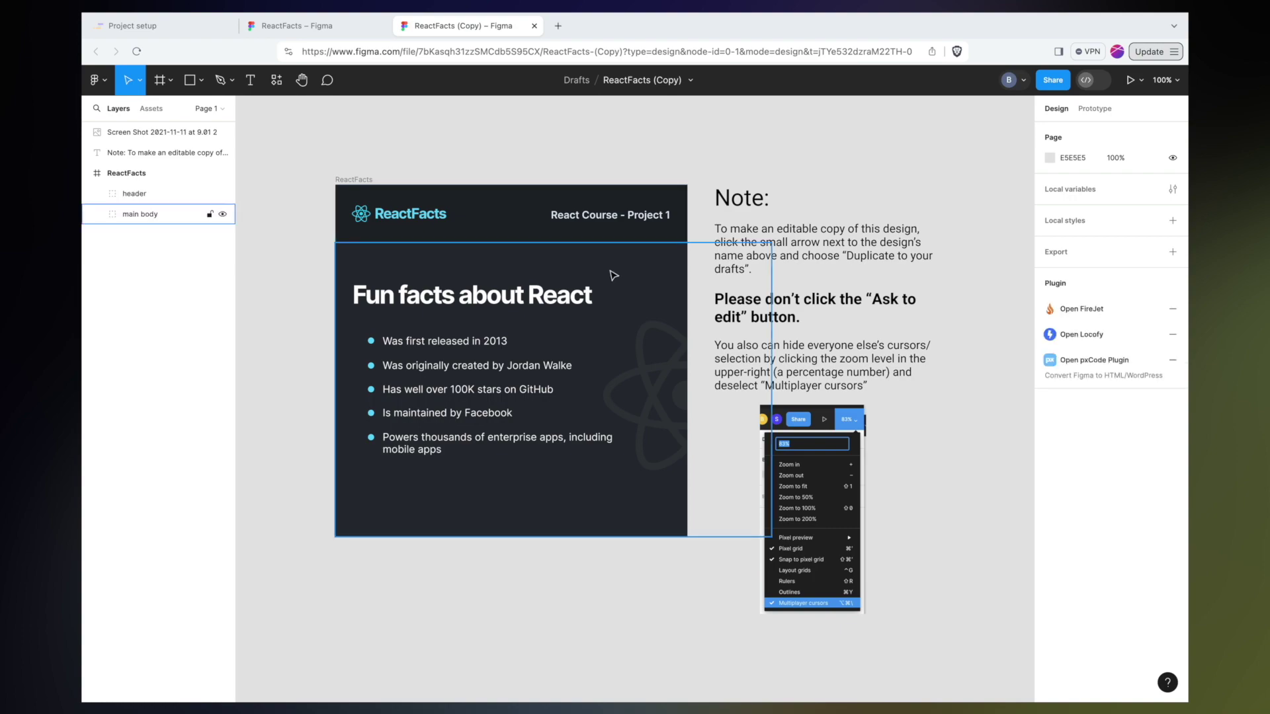
{"action": "left_click", "coordinate": [534, 25]}
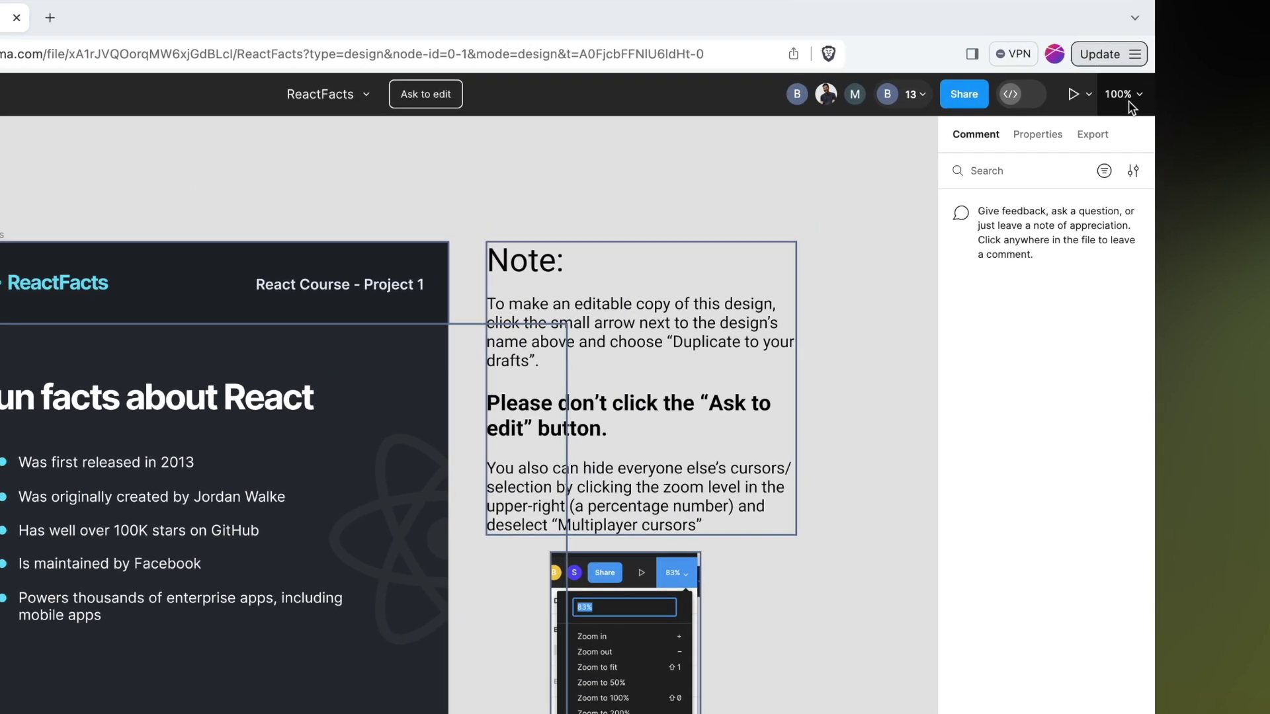
Step: Uncheck Multiplayer cursors in the 100% zoom menu to hide others' cursors
{"action": "left_click", "coordinate": [1174, 82]}
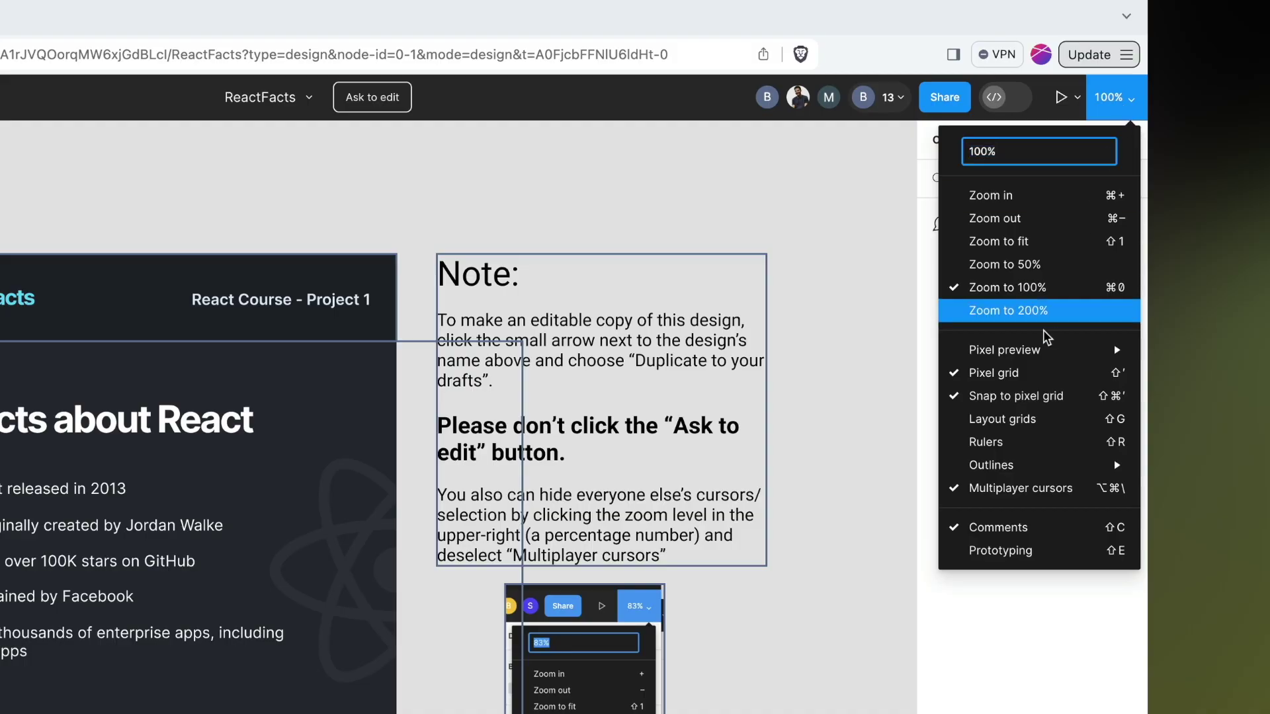
{"action": "left_click", "coordinate": [1015, 489]}
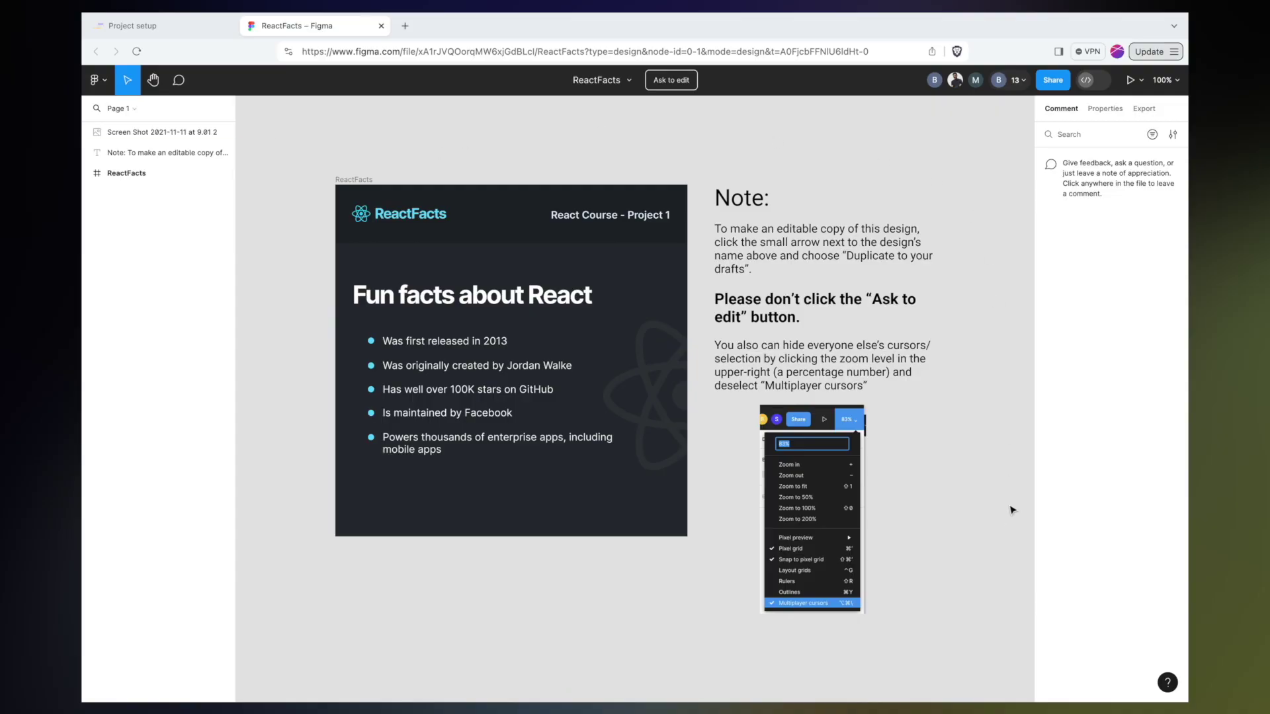
{"action": "left_click", "coordinate": [1165, 80]}
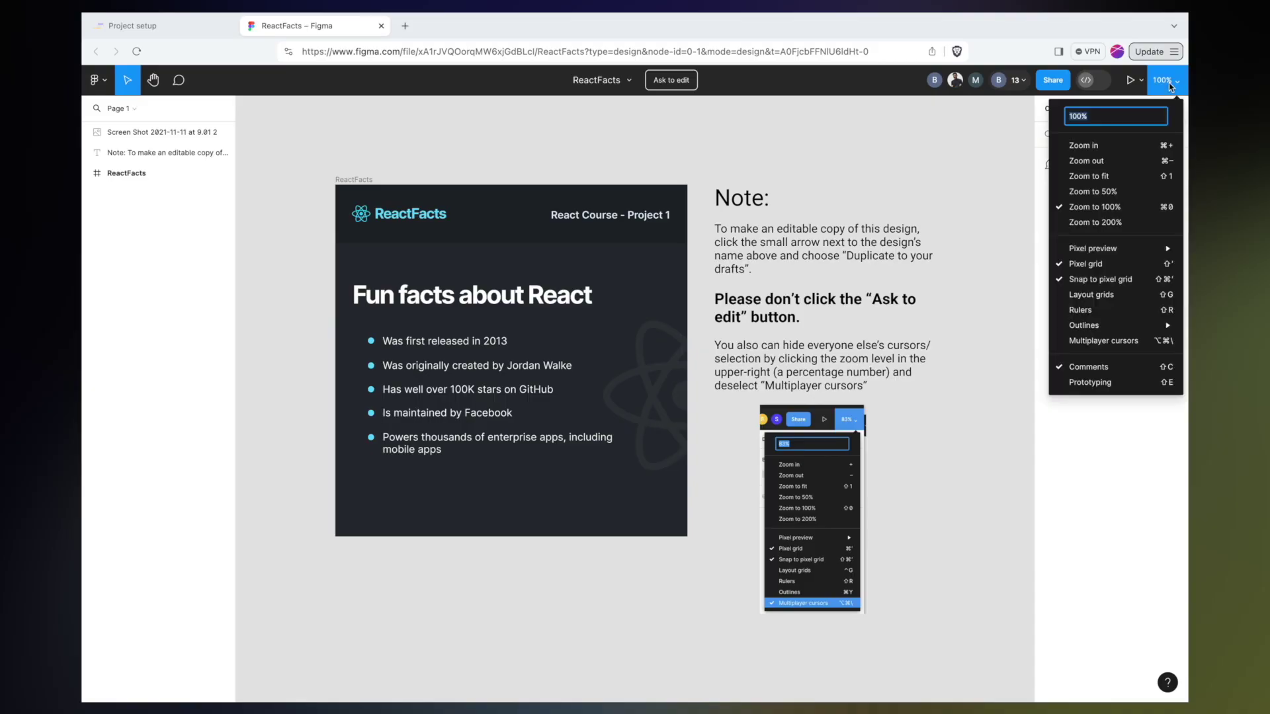
{"action": "left_click", "coordinate": [1096, 373]}
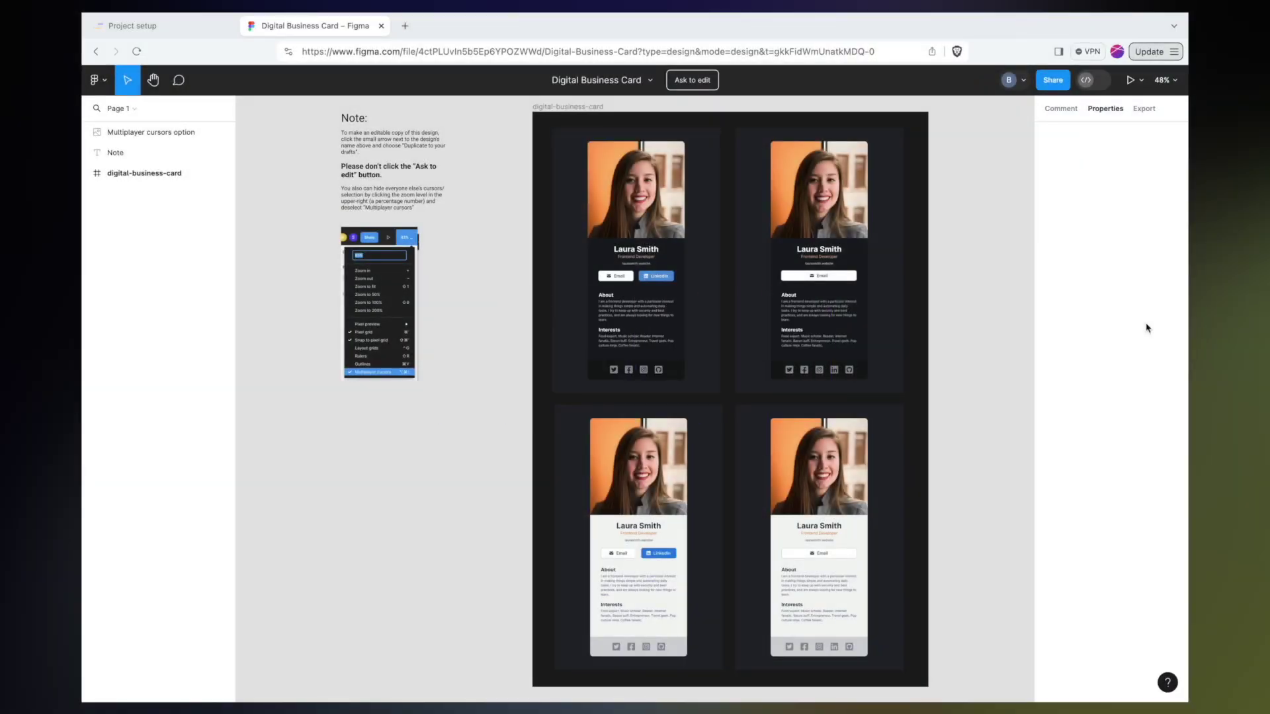
Step: Zoom in on the top-left dark profile card of the Digital Business Card design
{"action": "scroll", "coordinate": [668, 231], "scroll_direction": "up", "scroll_amount": 5}
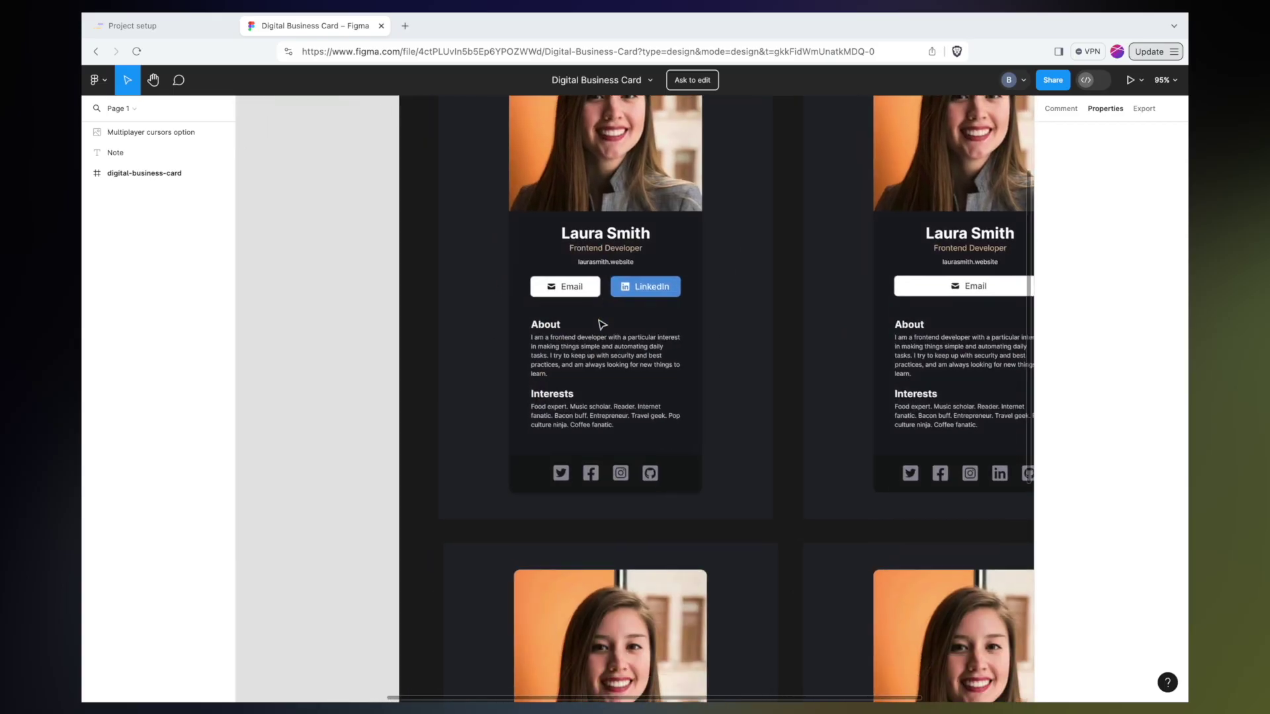
{"action": "scroll", "coordinate": [601, 324], "scroll_direction": "up", "scroll_amount": 2}
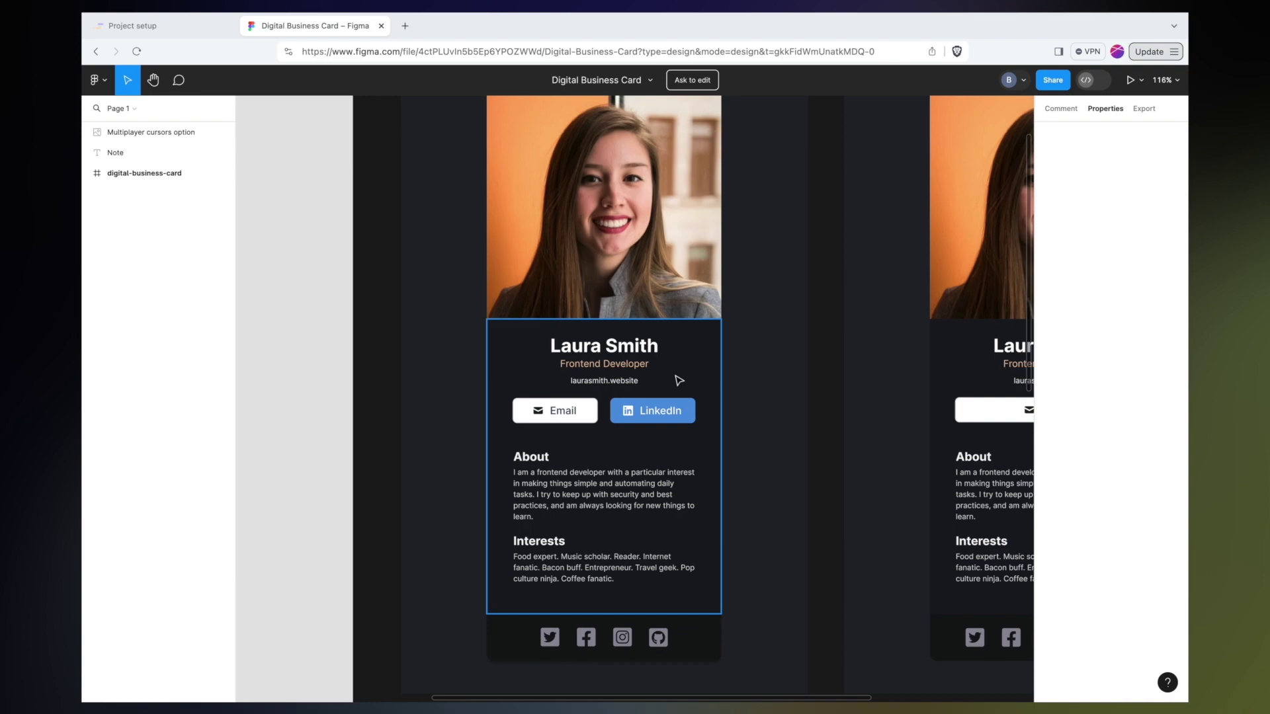
Step: Select the nested Frontend Developer text to view its Inter 400, 12.8px, #F3BF99 specs
{"action": "left_click", "coordinate": [618, 365], "text": "ctrl"}
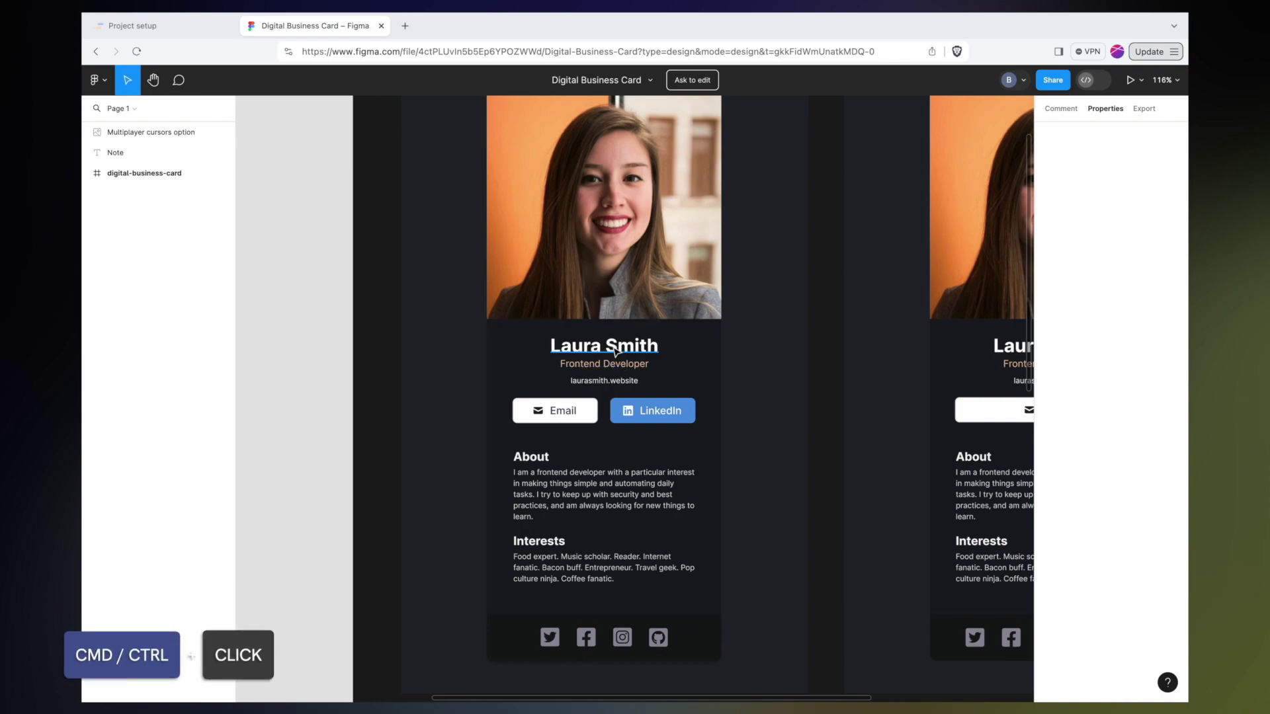
{"action": "left_click", "coordinate": [618, 365], "text": "ctrl"}
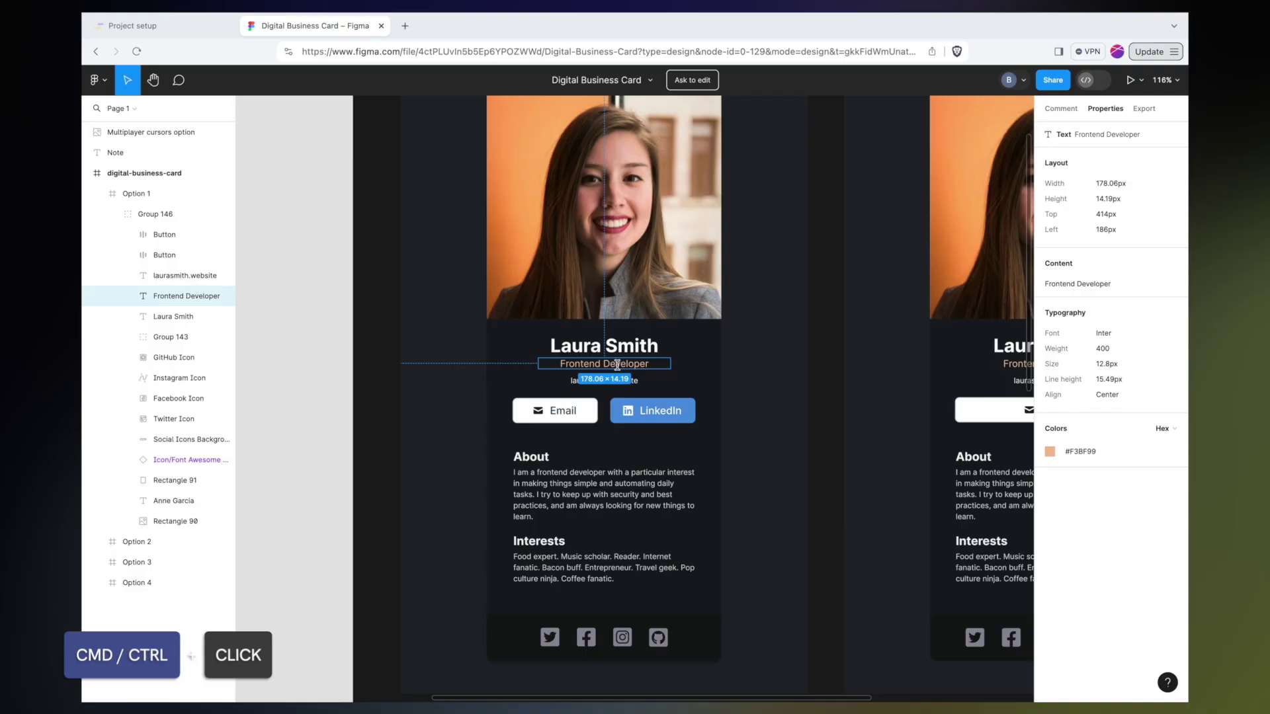
{"action": "left_click", "coordinate": [447, 272]}
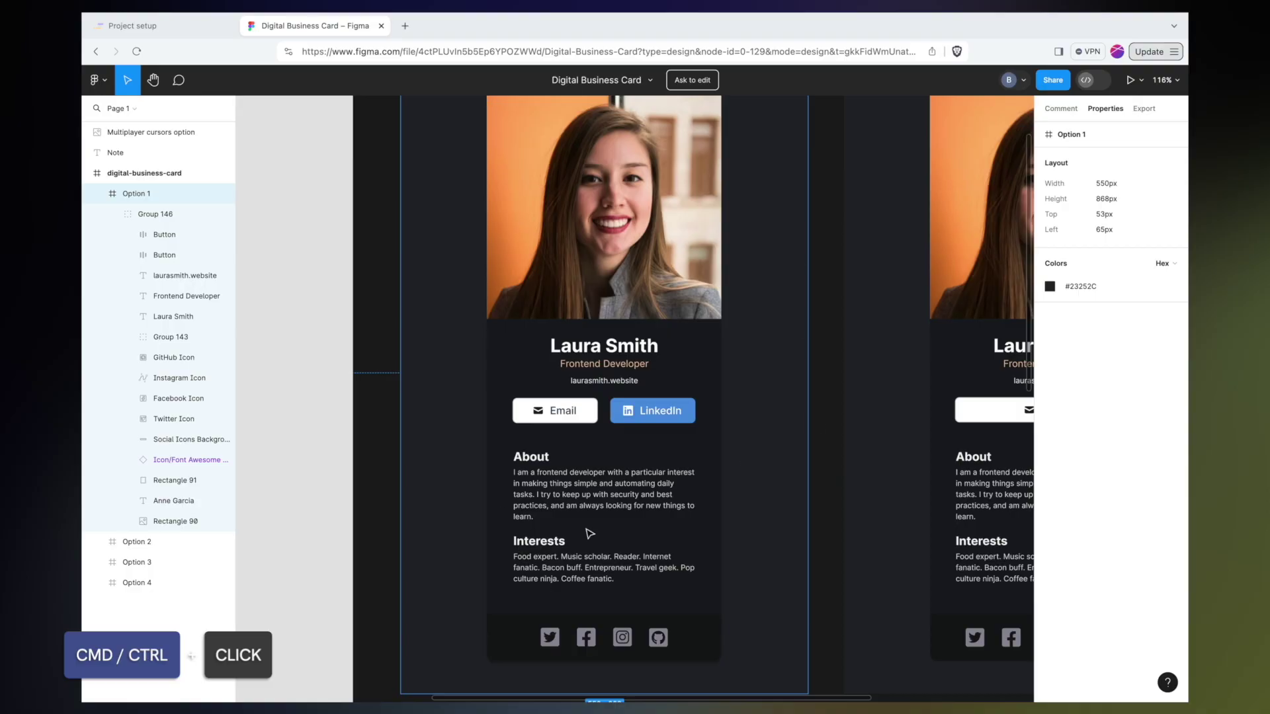
{"action": "left_click", "coordinate": [616, 367]}
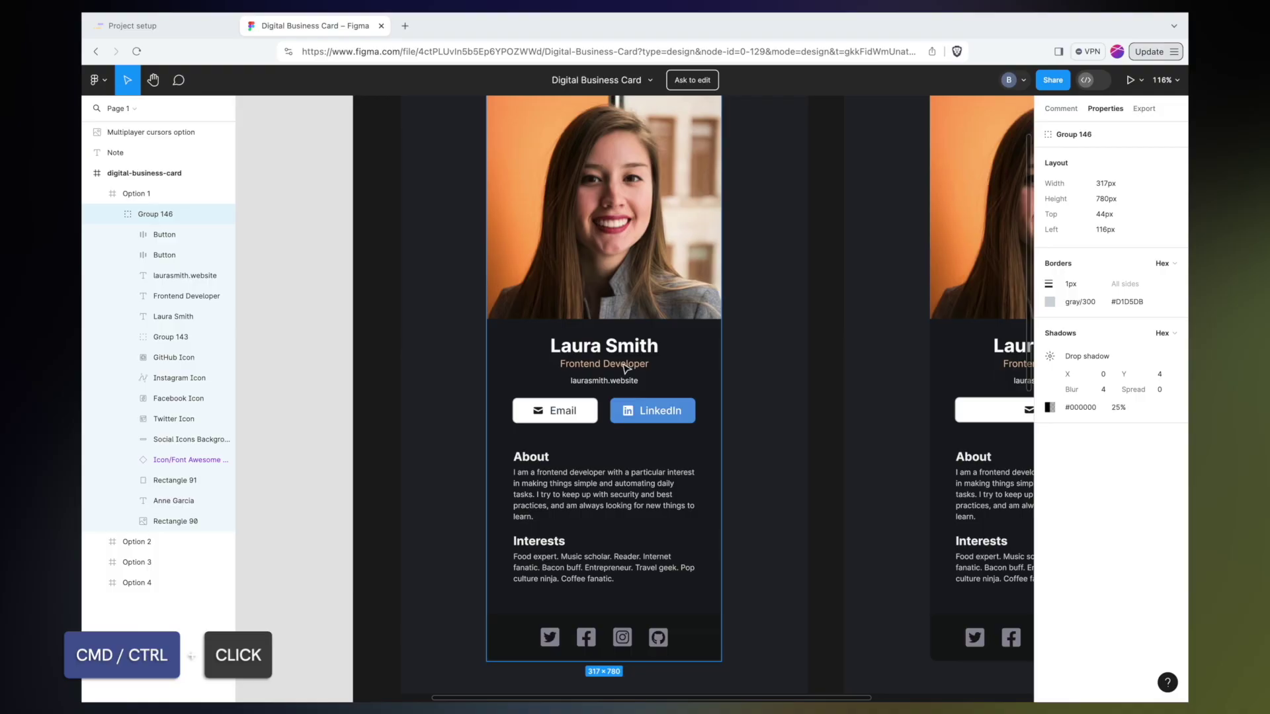
{"action": "left_click", "coordinate": [618, 367], "text": "ctrl"}
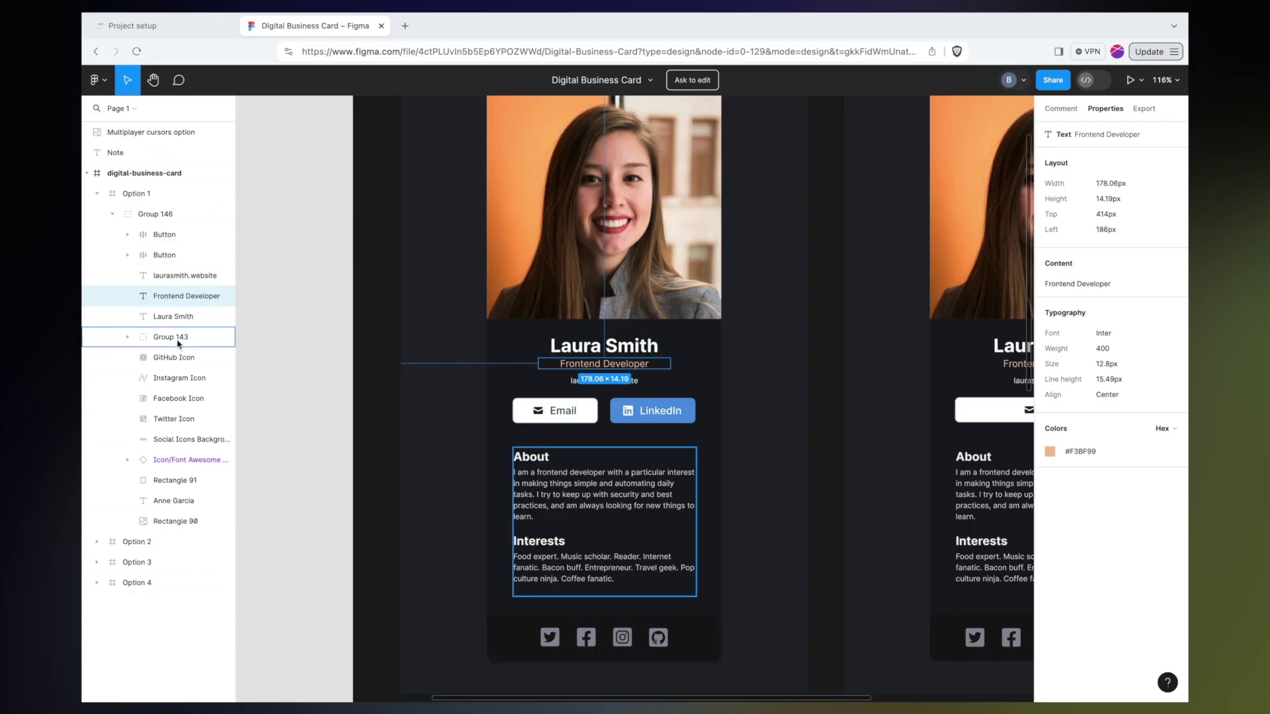
{"action": "left_click", "coordinate": [315, 364]}
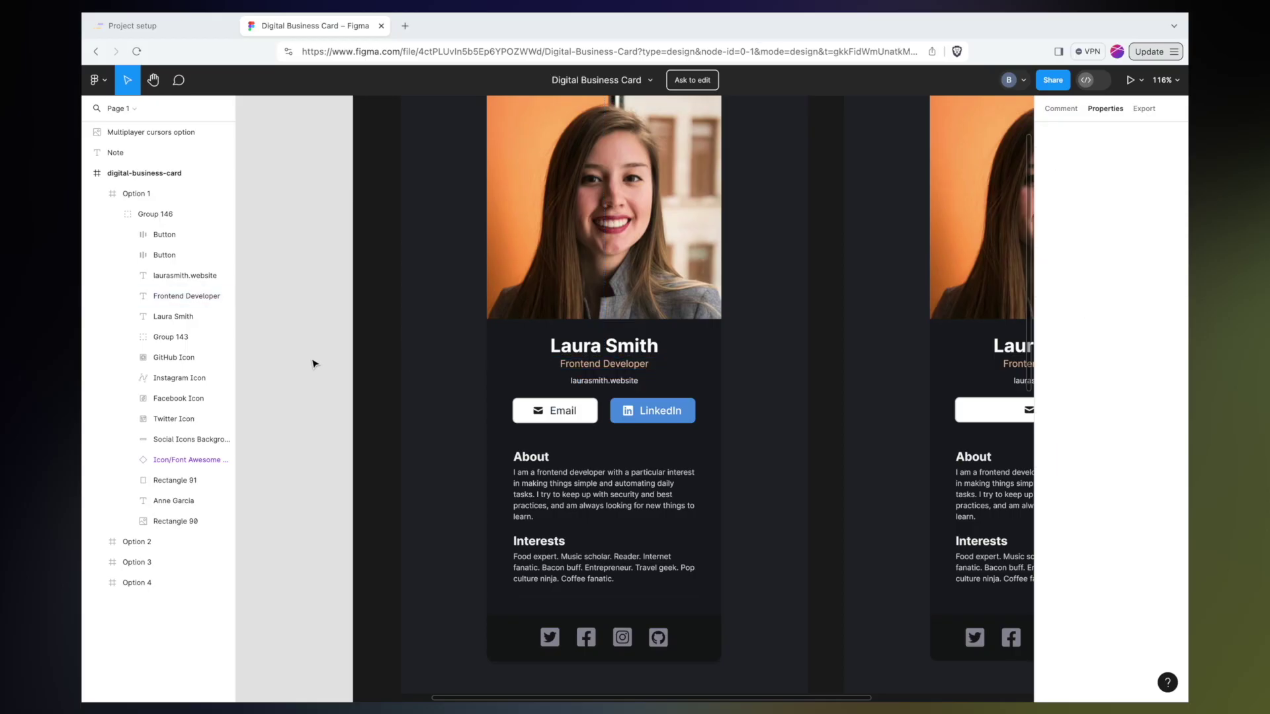
{"action": "left_click", "coordinate": [623, 364]}
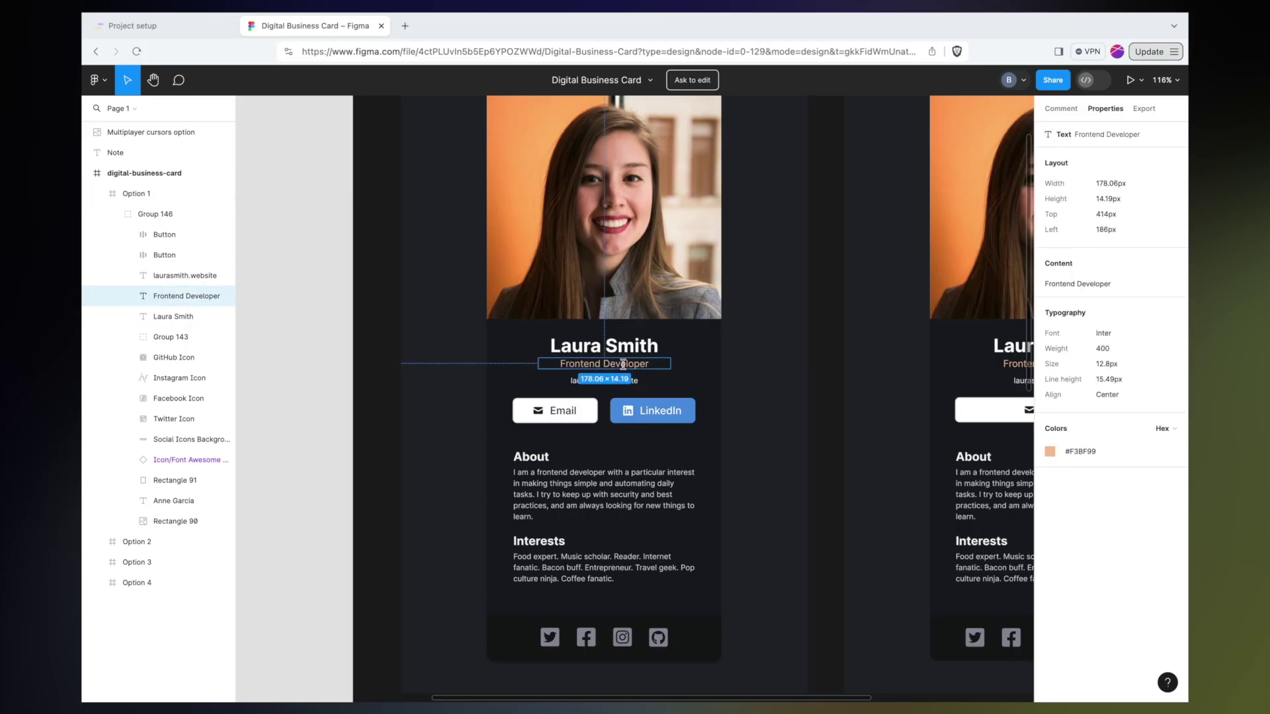
Step: Copy the subtitle's #F3BF99 colour value from the Properties panel
{"action": "scroll", "coordinate": [623, 364], "scroll_direction": "up", "scroll_amount": 5}
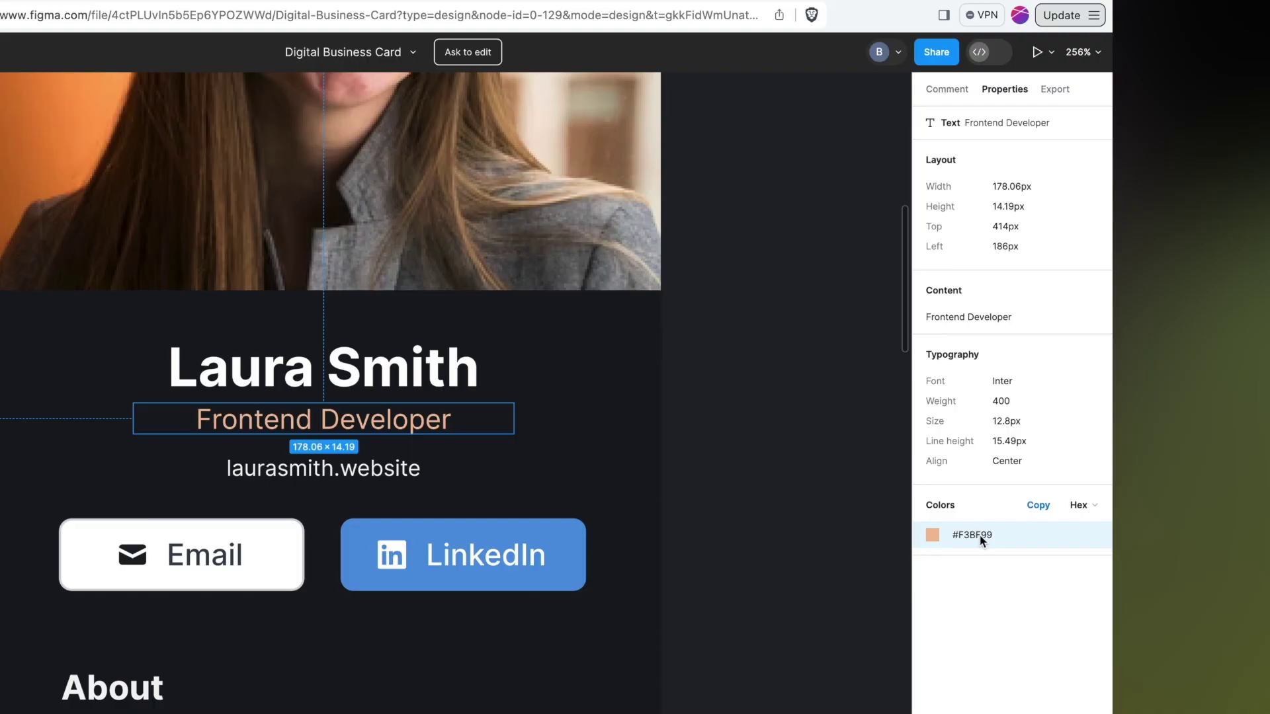
{"action": "left_click", "coordinate": [981, 537]}
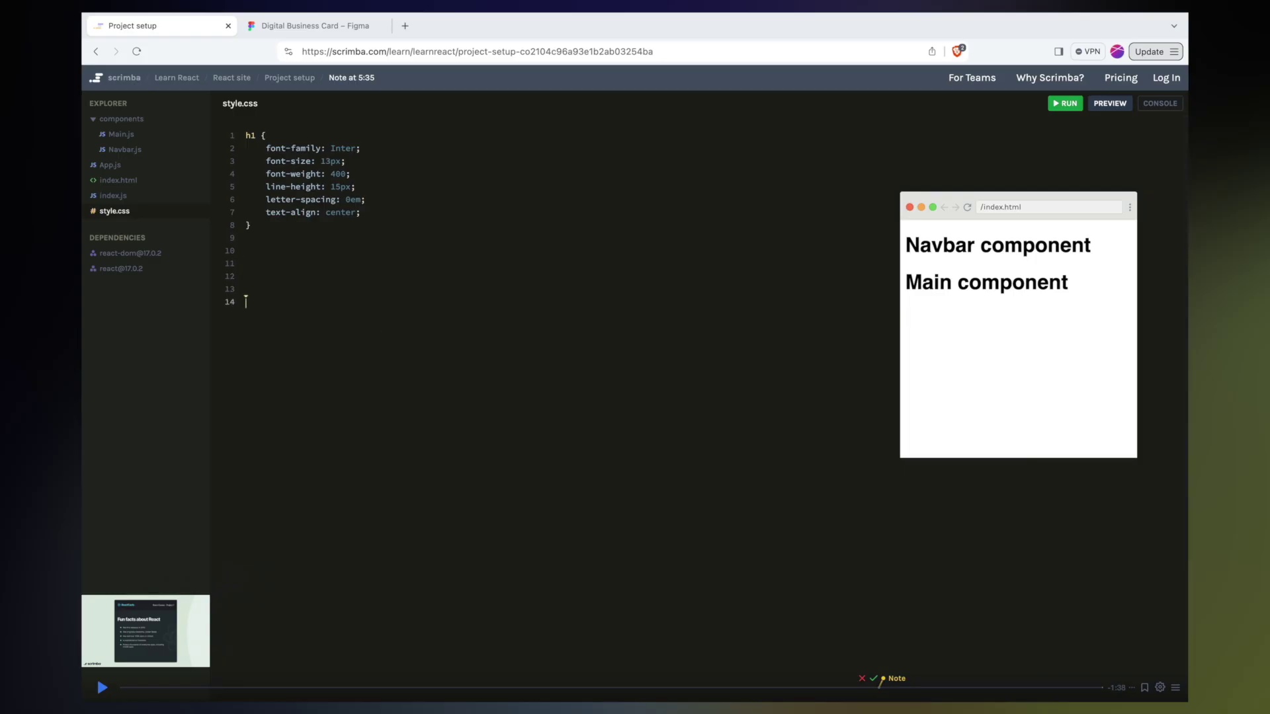
Step: Paste #F3BF99 as a comment below the h1 rule in style.css, then return to Figma
{"action": "key", "text": "Return"}
{"action": "key", "text": "Return"}
{"action": "key", "text": "ctrl+v"}
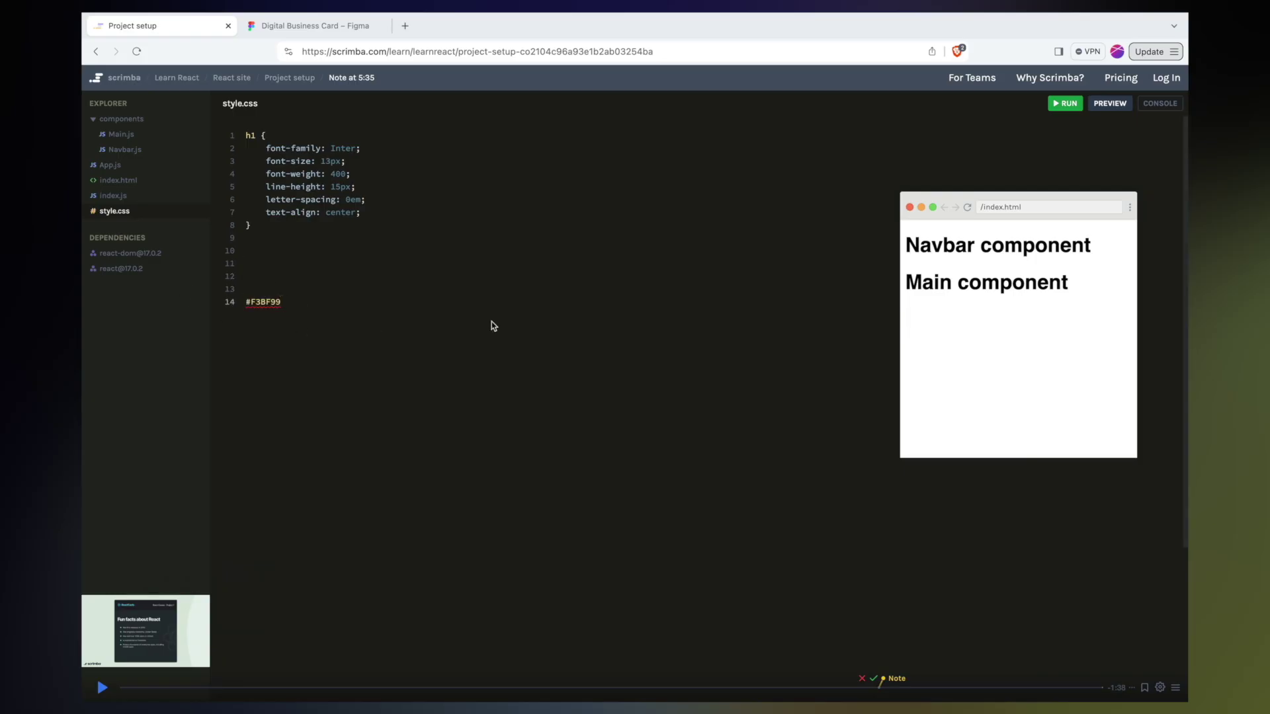
{"action": "key", "text": "ctrl+slash"}
{"action": "key", "text": "ctrl+Tab"}
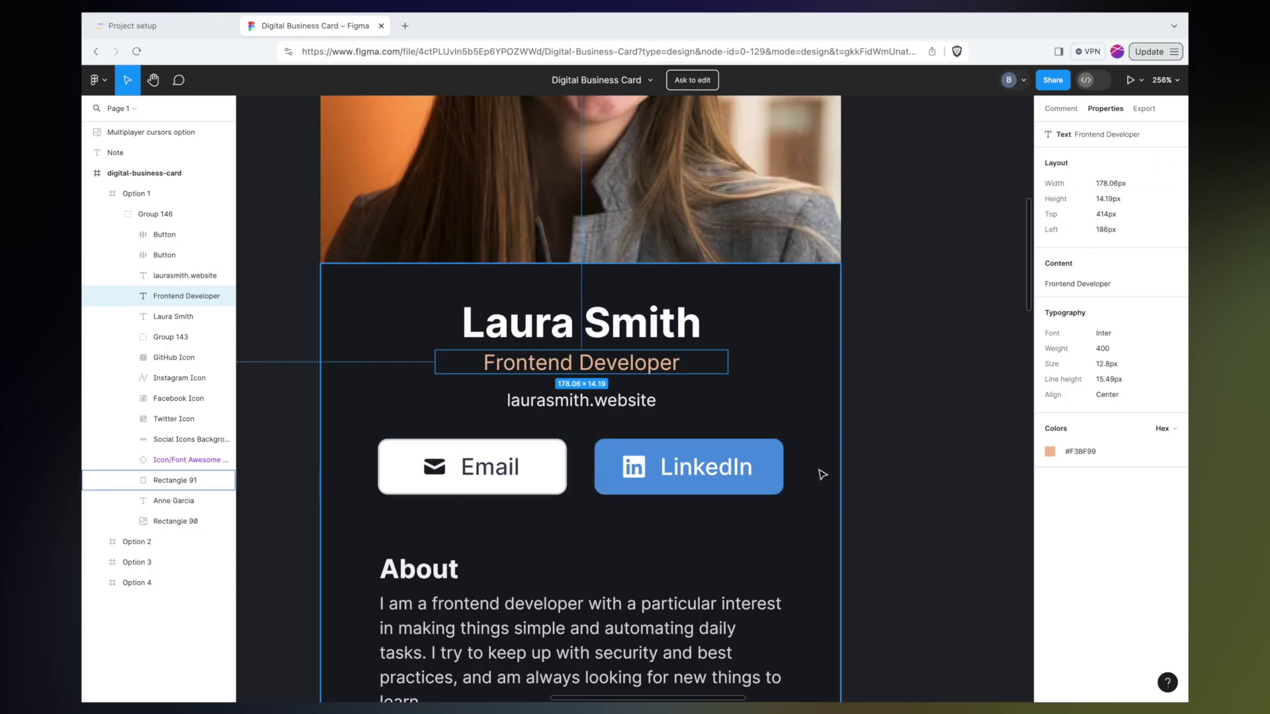
Step: Copy the subtitle's typography CSS: Inter, weight 400, 12.8px, 15.49px line height, centred
{"action": "mouse_move", "coordinate": [1082, 173]}
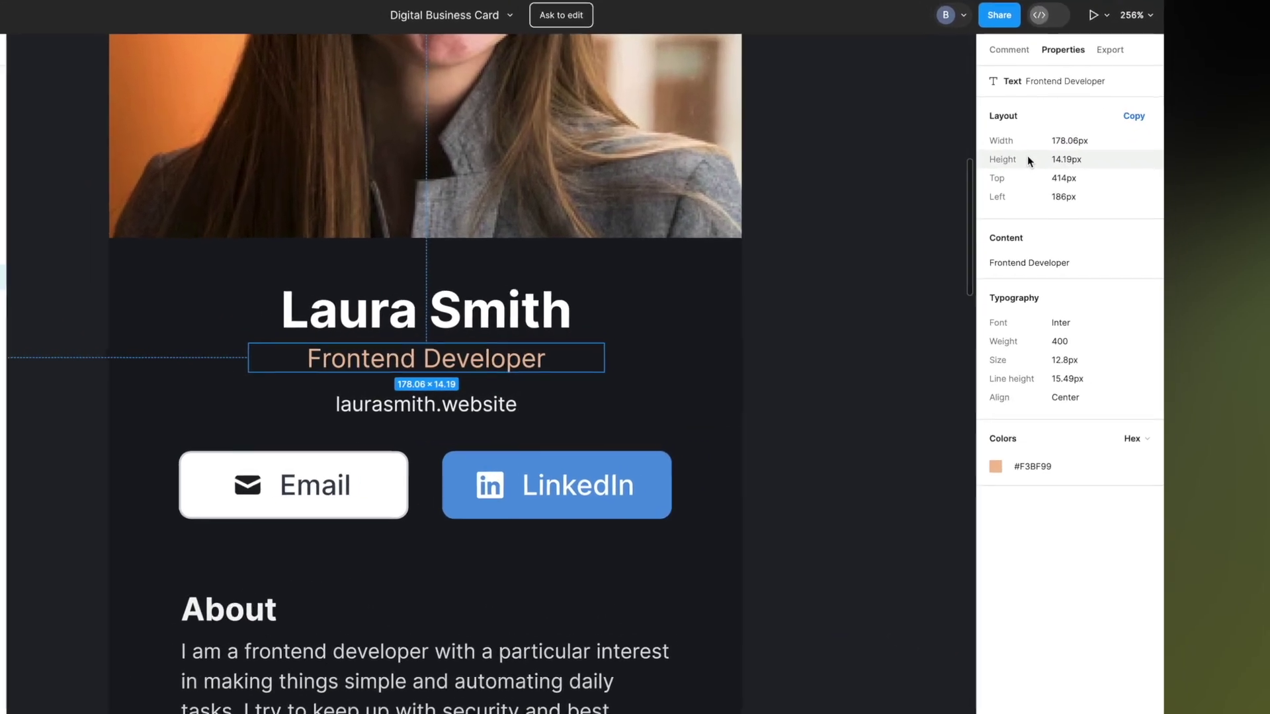
{"action": "mouse_move", "coordinate": [1094, 426]}
{"action": "mouse_move", "coordinate": [996, 334]}
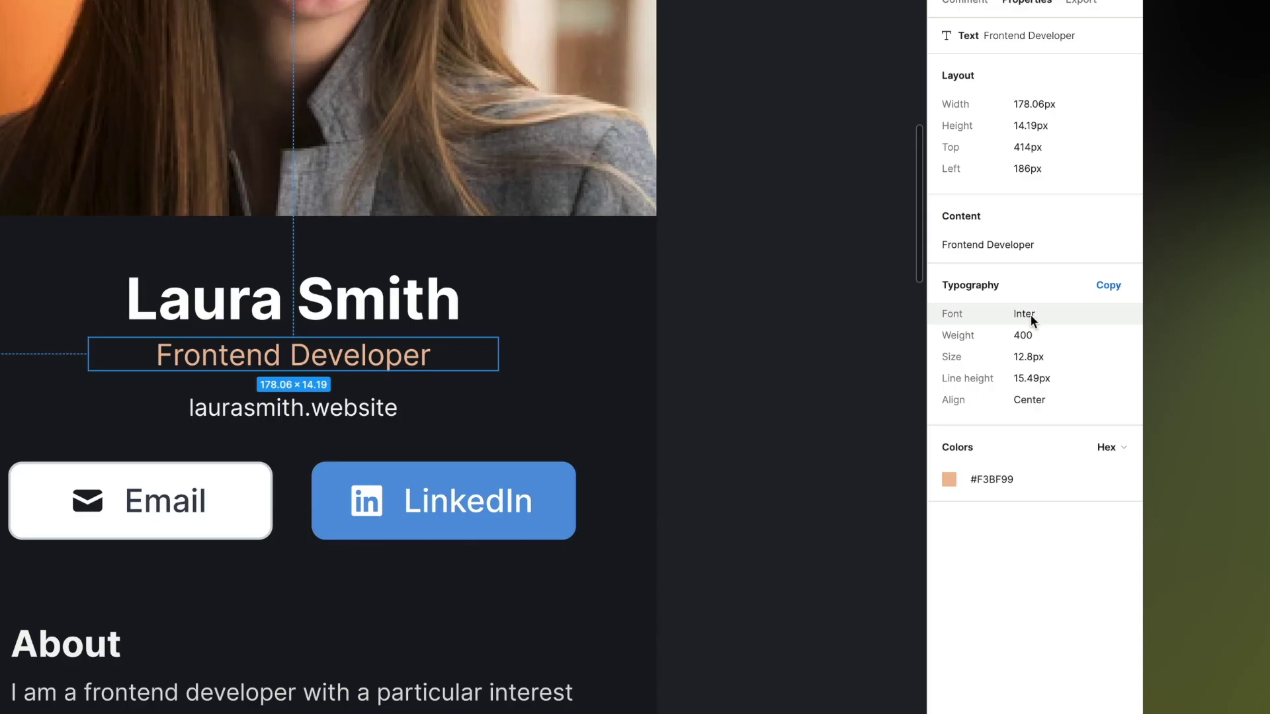
{"action": "left_click", "coordinate": [1108, 289]}
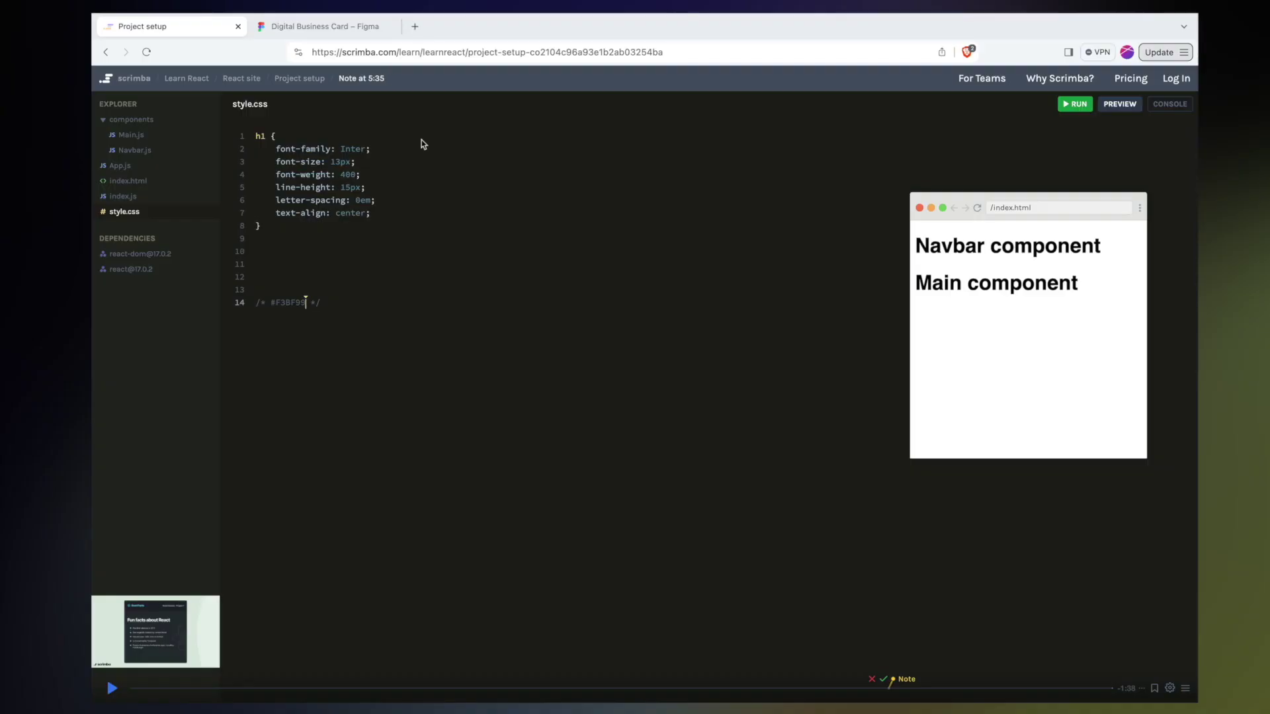
Step: Paste the copied typography CSS into the h1 rule and indent it
{"action": "left_click", "coordinate": [357, 229]}
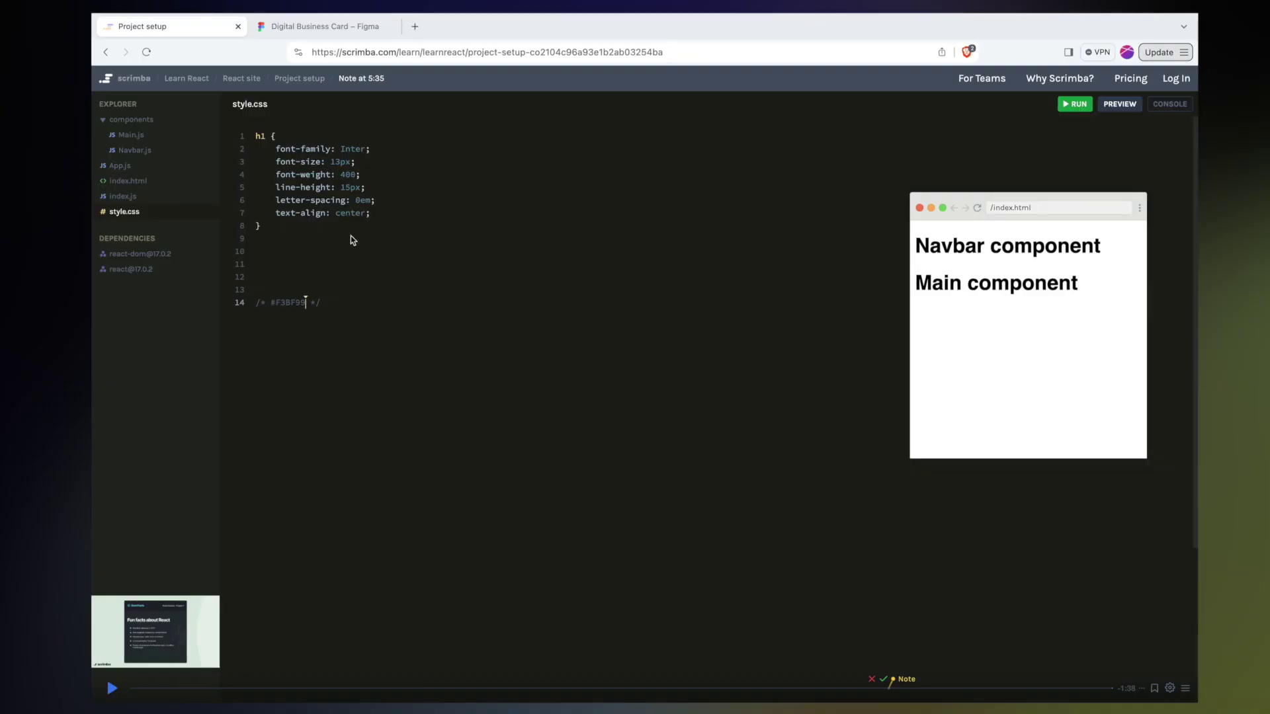
{"action": "key", "text": "ctrl+v"}
{"action": "left_click_drag", "start_coordinate": [254, 276], "coordinate": [286, 328]}
{"action": "key", "text": "Tab"}
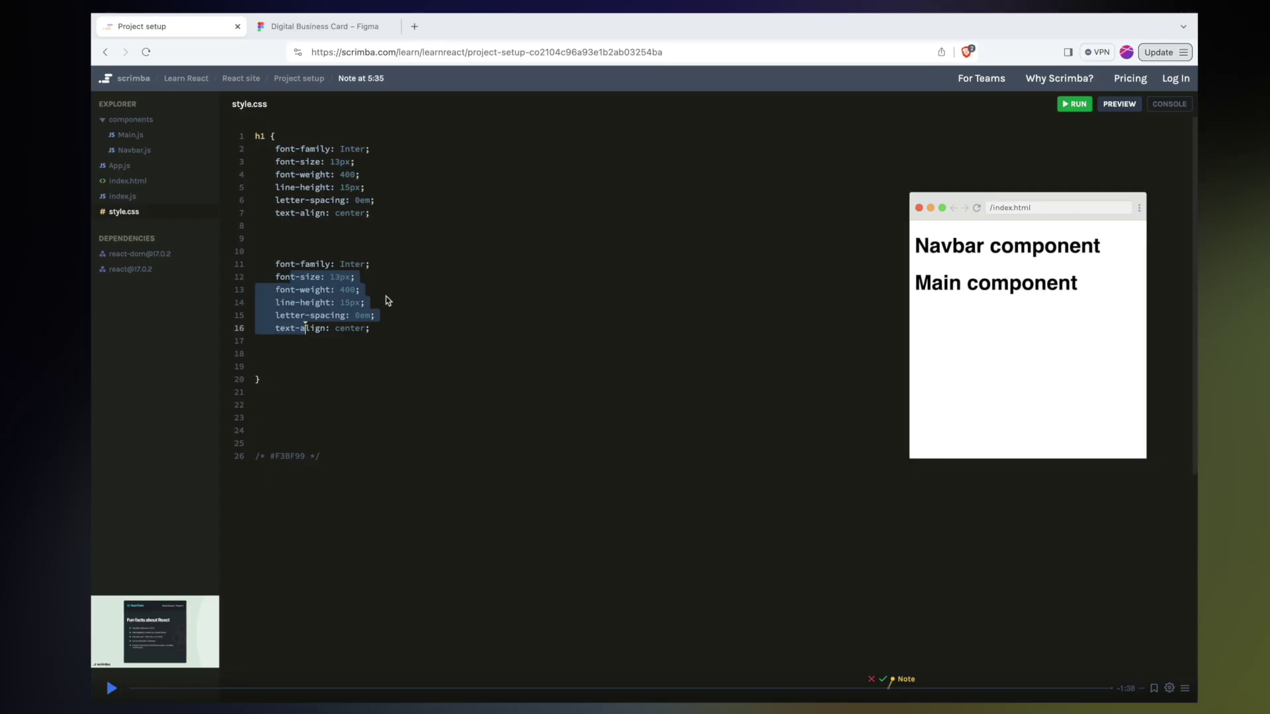
Step: Delete the duplicated font declarations and blank lines, then return to Figma
{"action": "left_click", "coordinate": [404, 276]}
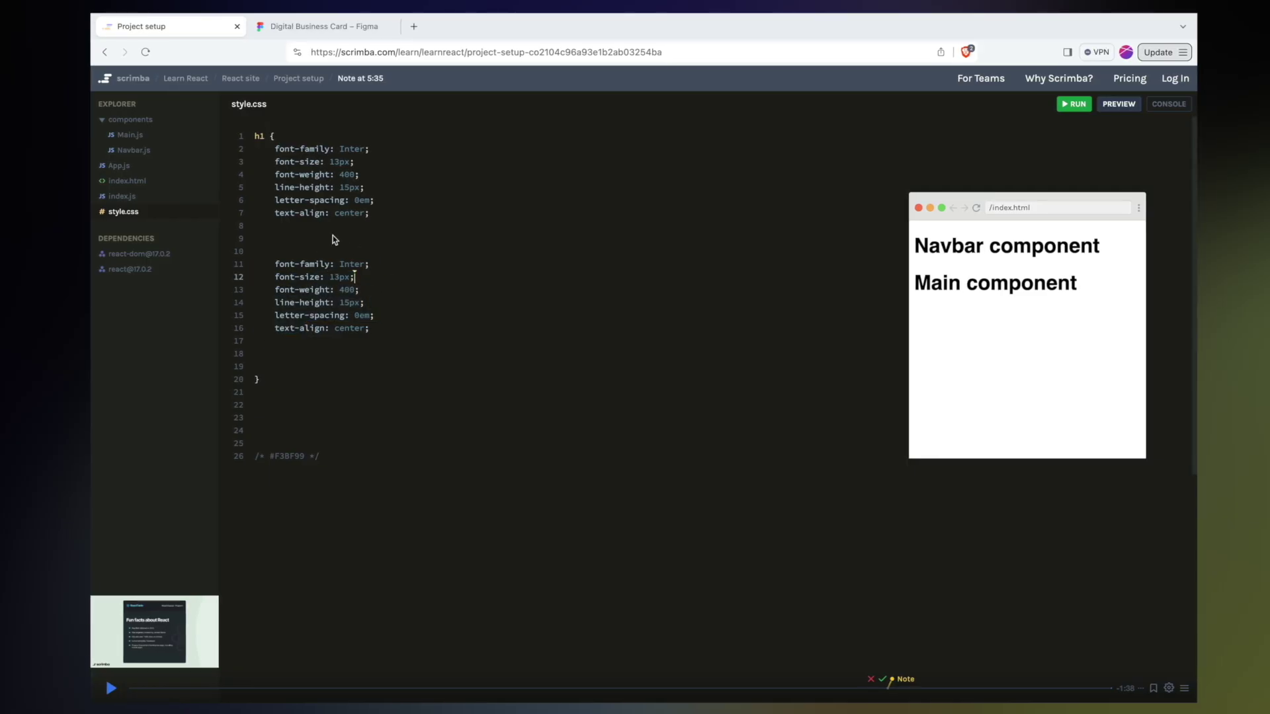
{"action": "left_click_drag", "start_coordinate": [260, 357], "coordinate": [254, 226]}
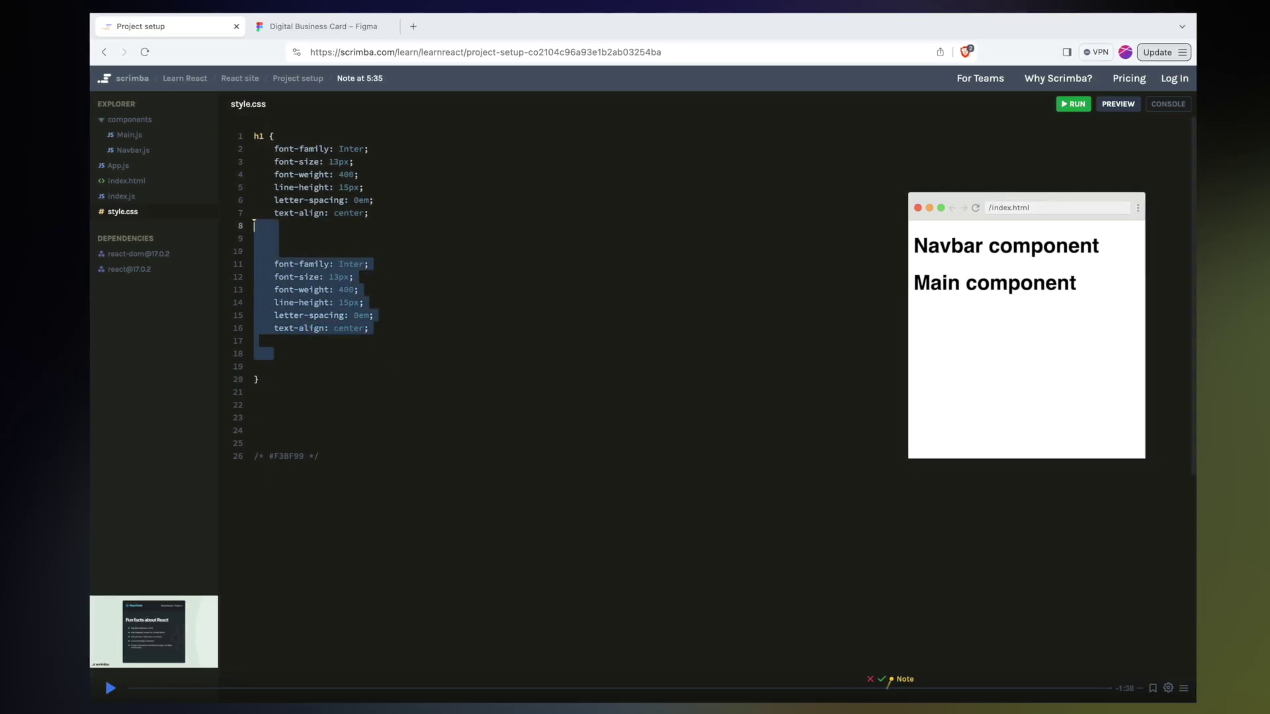
{"action": "key", "text": "BackSpace"}
{"action": "key", "text": "BackSpace"}
{"action": "key", "text": "Delete"}
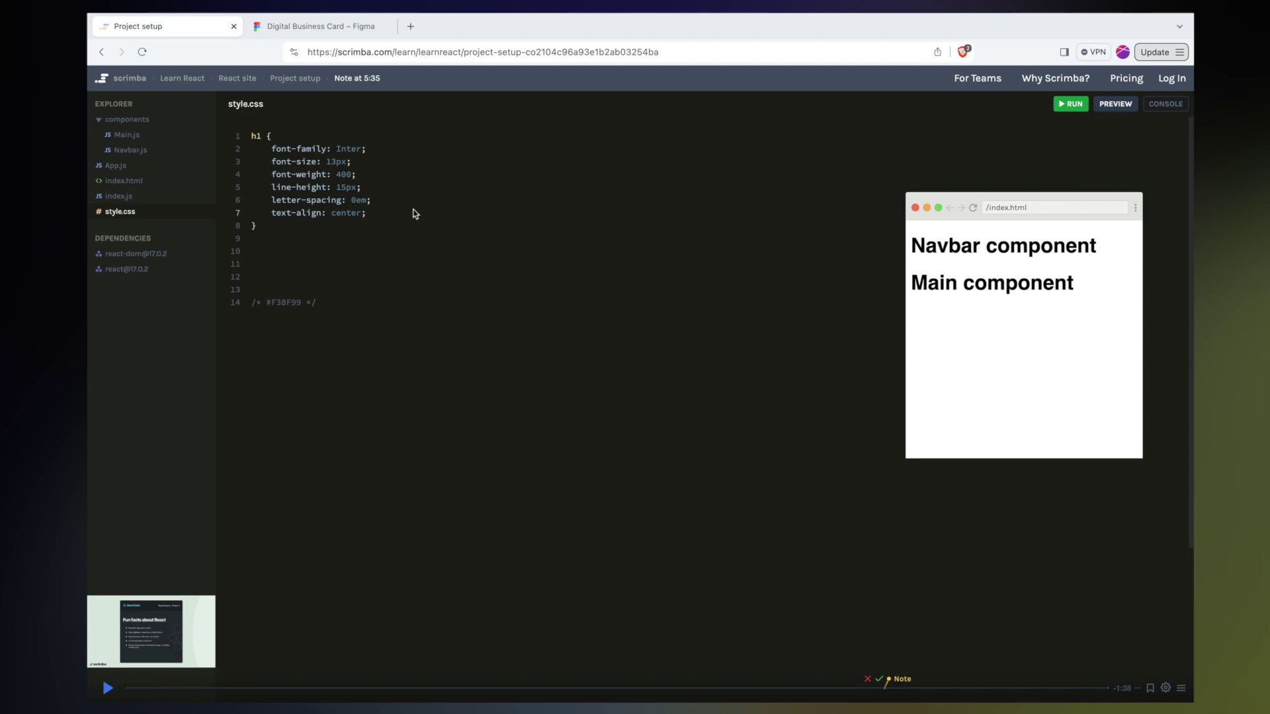
{"action": "key", "text": "ctrl+Tab"}
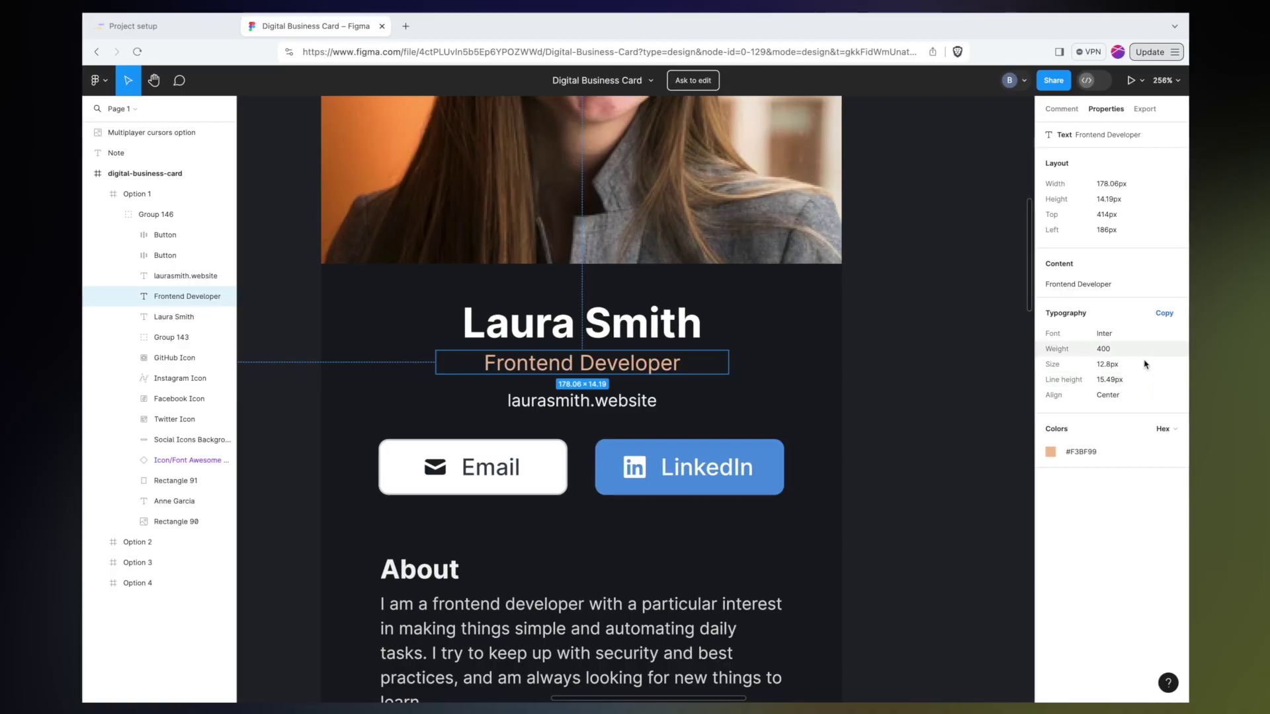
Step: Back in style.css, select the h1 rule's font-size and line-height declarations
{"action": "key", "text": "ctrl+shift+Tab"}
{"action": "left_click_drag", "start_coordinate": [263, 161], "coordinate": [345, 161]}
{"action": "left_click_drag", "start_coordinate": [263, 187], "coordinate": [355, 188]}
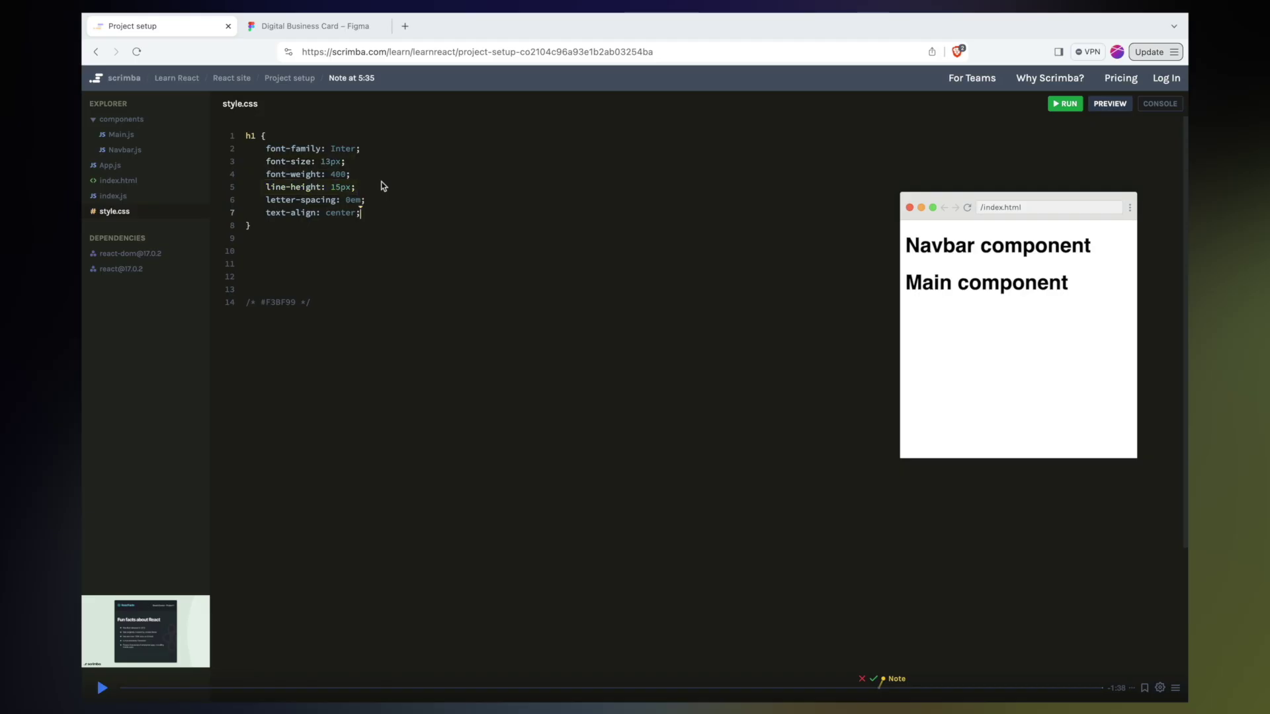
Step: Remove the 'letter-spacing: 0em;' declaration from the h1 rule
{"action": "left_click_drag", "start_coordinate": [322, 167], "coordinate": [342, 166]}
{"action": "left_click", "coordinate": [371, 202]}
{"action": "mouse_move", "coordinate": [371, 202]}
{"action": "left_mouse_down"}
{"action": "mouse_move", "coordinate": [342, 205]}
{"action": "mouse_move", "coordinate": [355, 187]}
{"action": "left_mouse_up"}
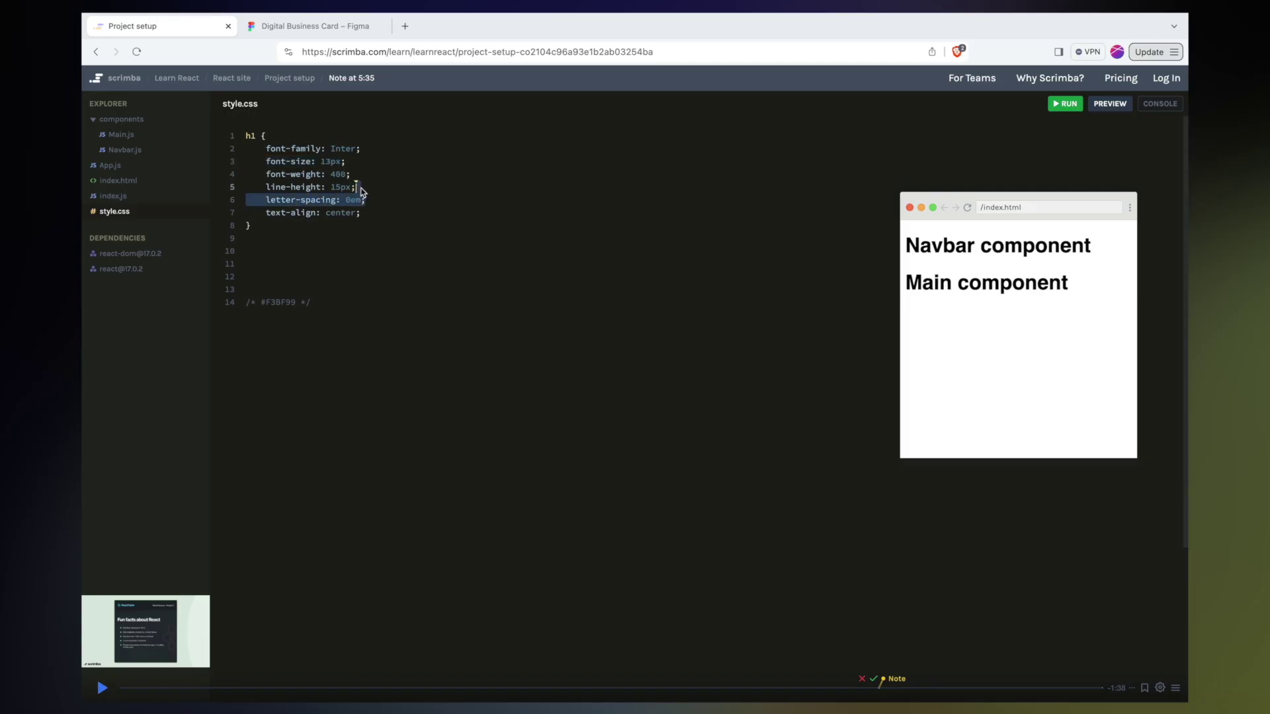
{"action": "key", "text": "BackSpace"}
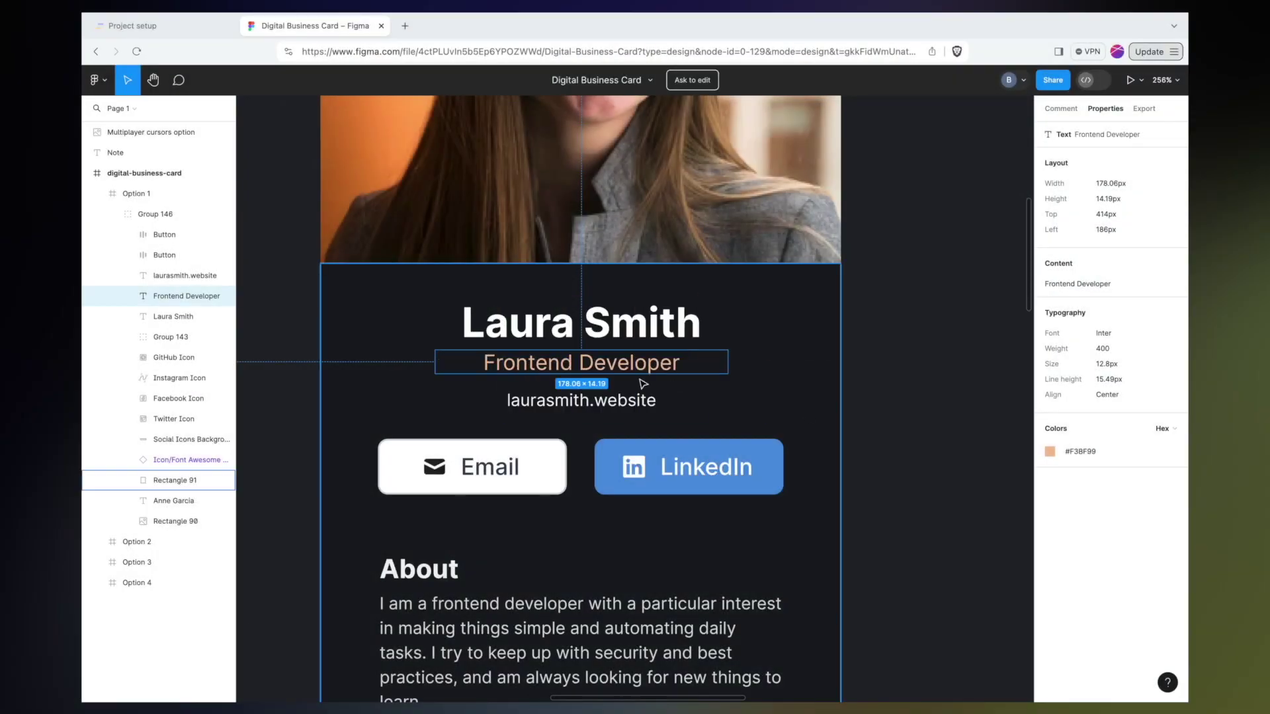
Step: Select the Email button to view its 115px width, 6px radius, 1px #D1D5DB border and 8px gap
{"action": "left_click", "coordinate": [540, 461]}
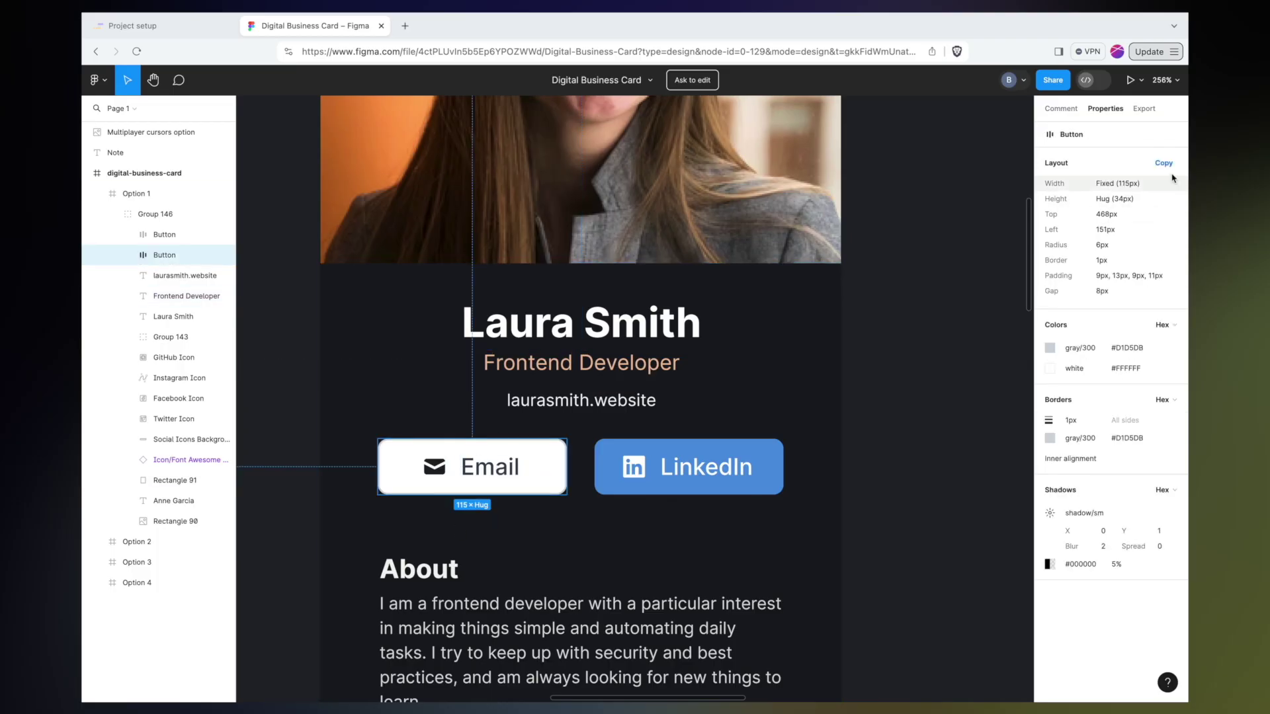
{"action": "mouse_move", "coordinate": [1138, 404]}
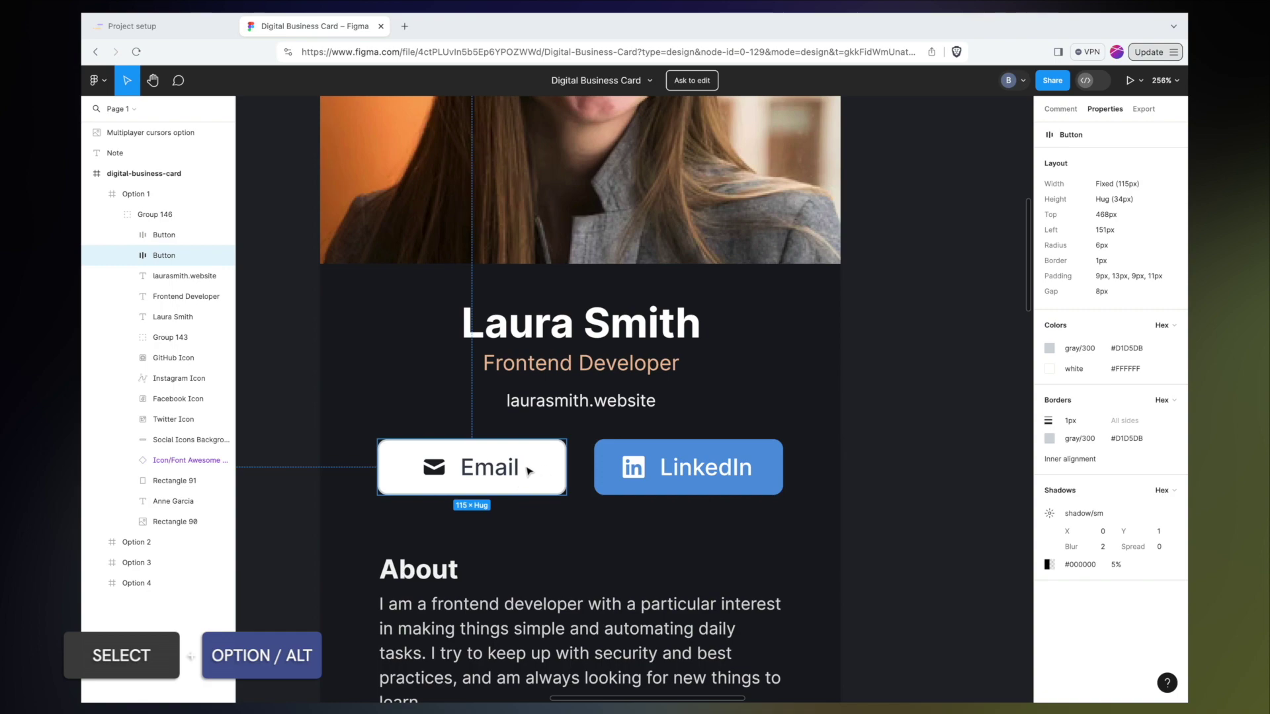
Step: Measure the Email–LinkedIn gap and the mail icon's spacing, then reselect the Email button showing 9/13/9/11px padding
{"action": "mouse_move", "coordinate": [596, 474]}
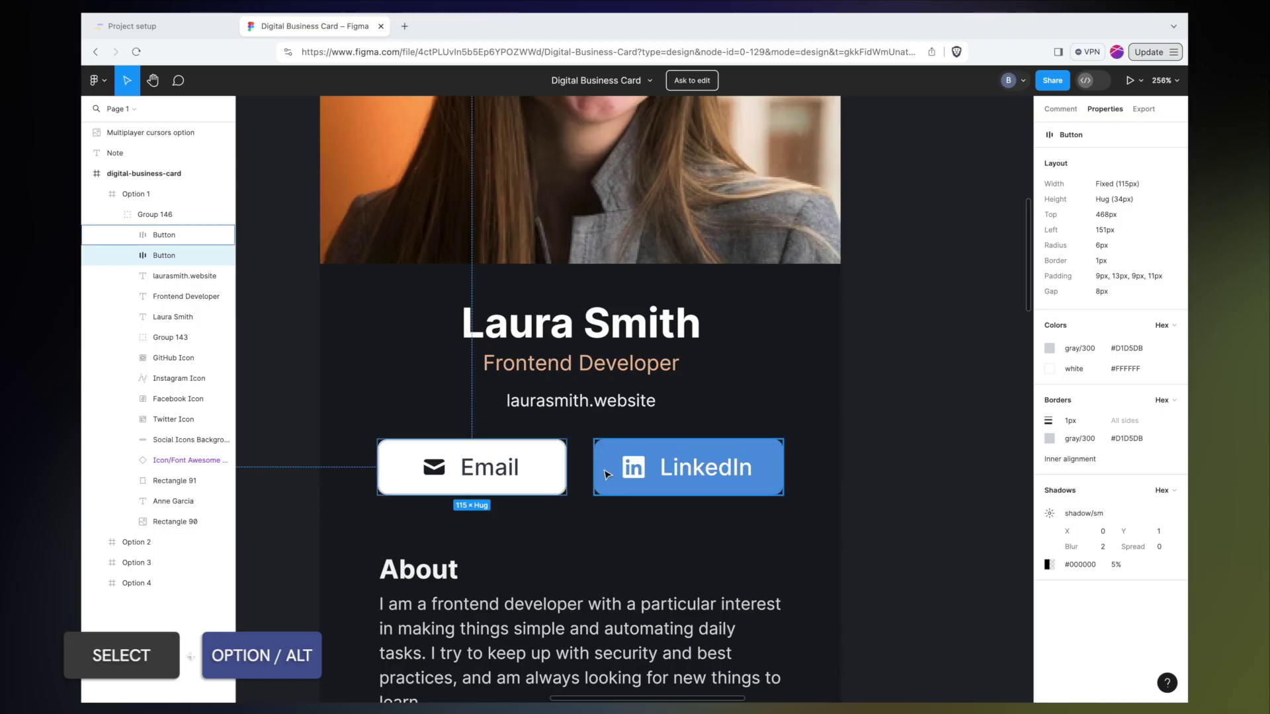
{"action": "key", "text": "alt"}
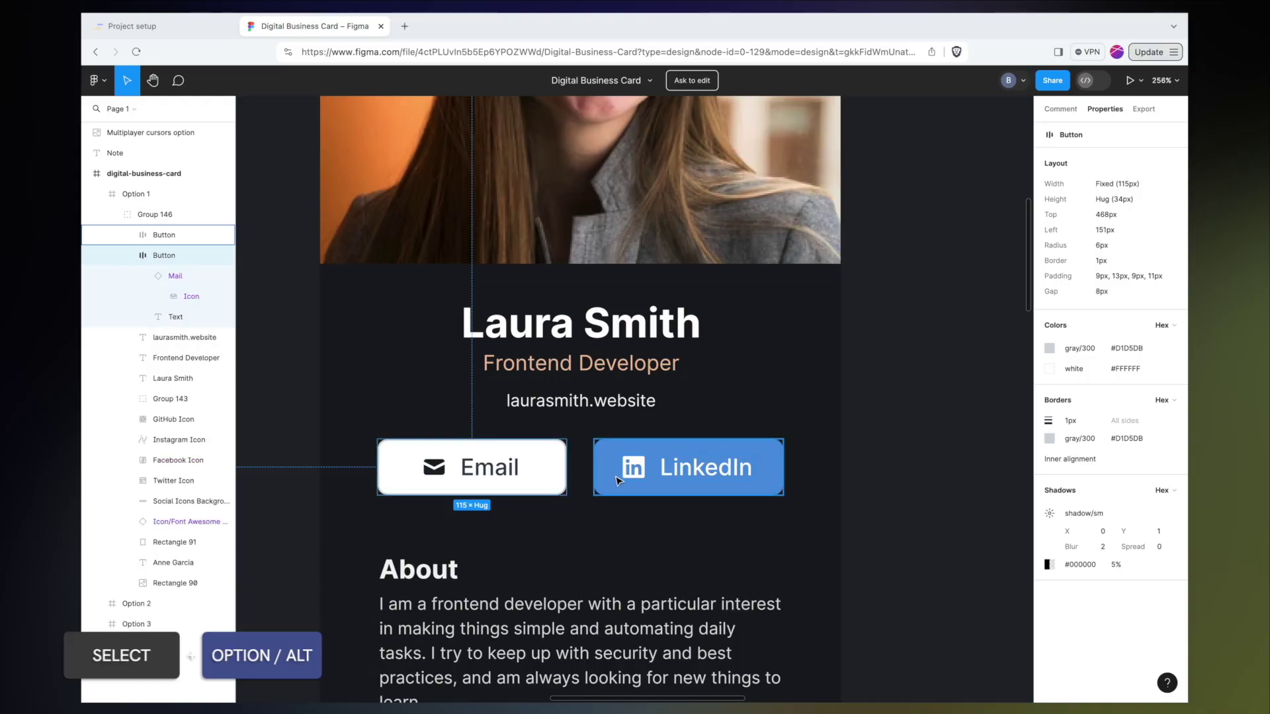
{"action": "left_click", "coordinate": [440, 475]}
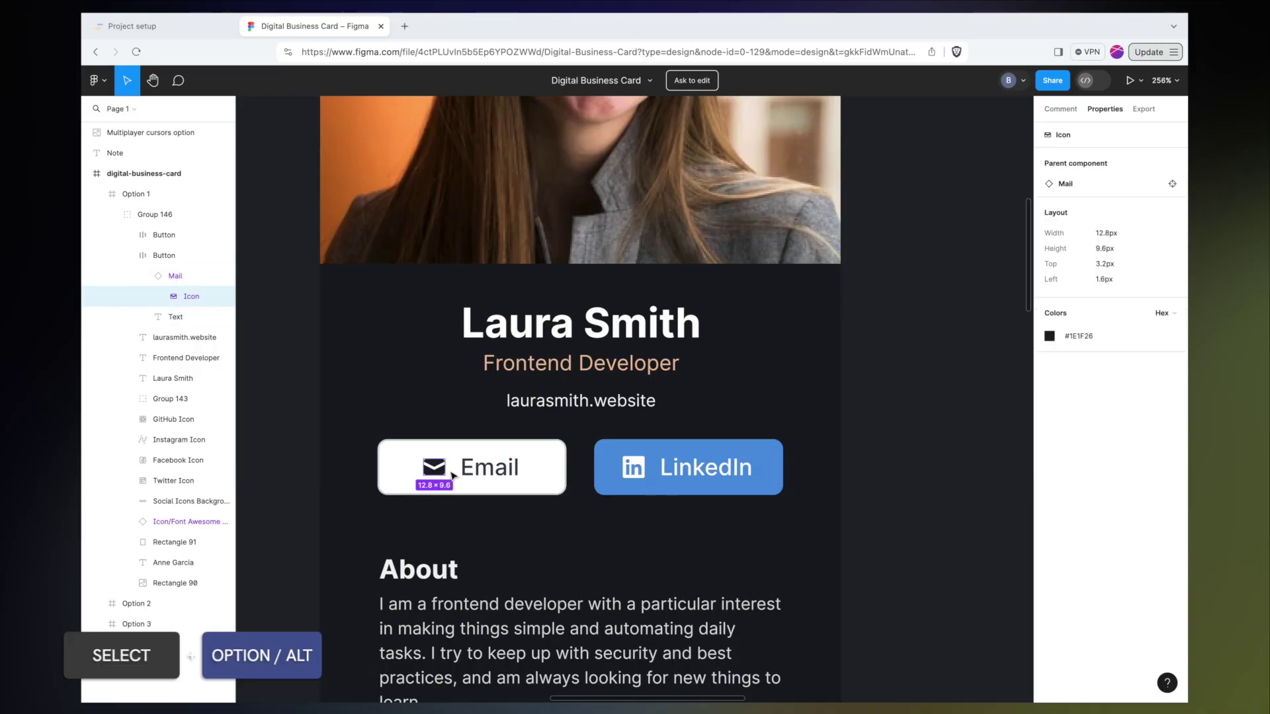
{"action": "mouse_move", "coordinate": [466, 472]}
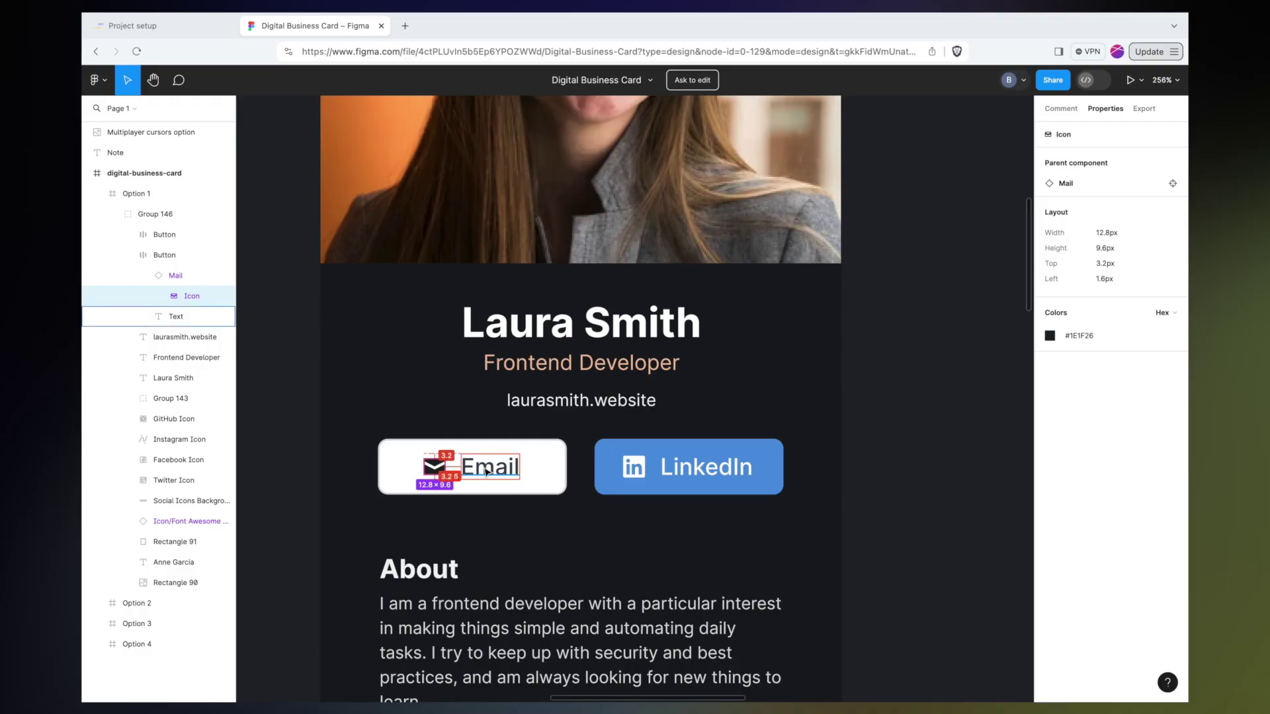
{"action": "left_click", "coordinate": [390, 469]}
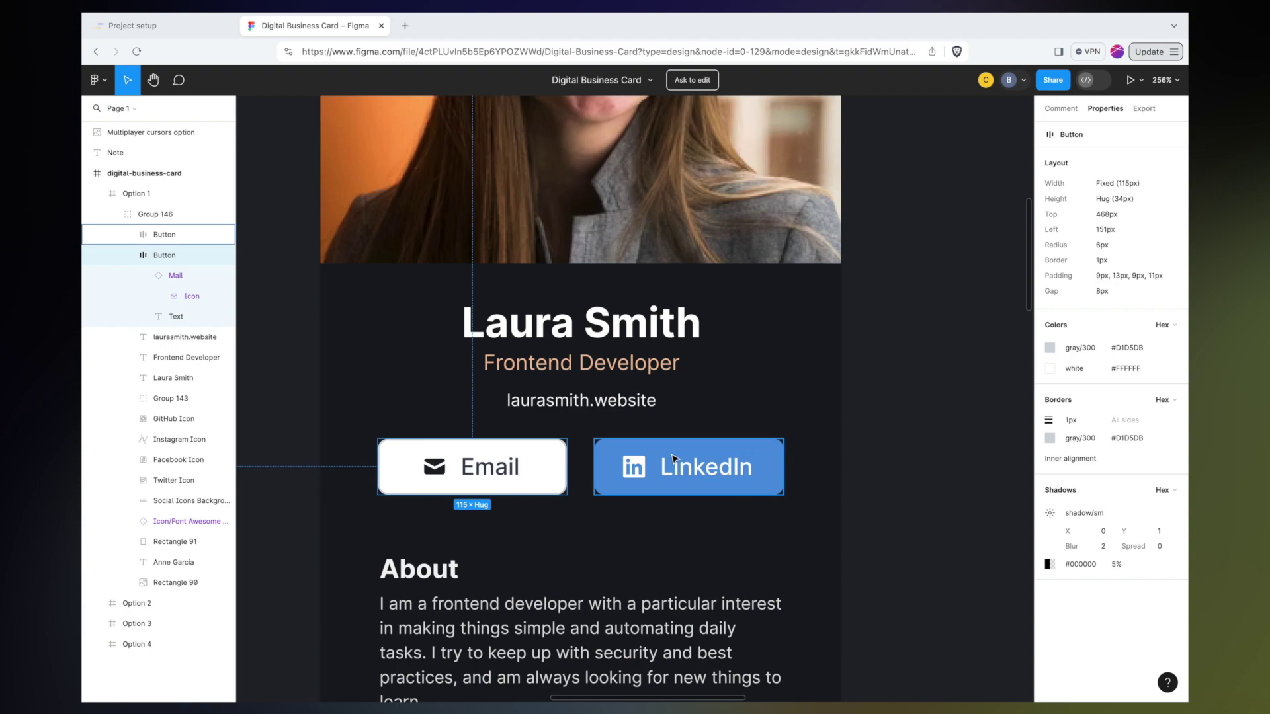
Step: Add a 1x PNG export to the LinkedIn icon's 13.33×13.33 vector and preview it
{"action": "left_click", "coordinate": [637, 470], "text": "ctrl"}
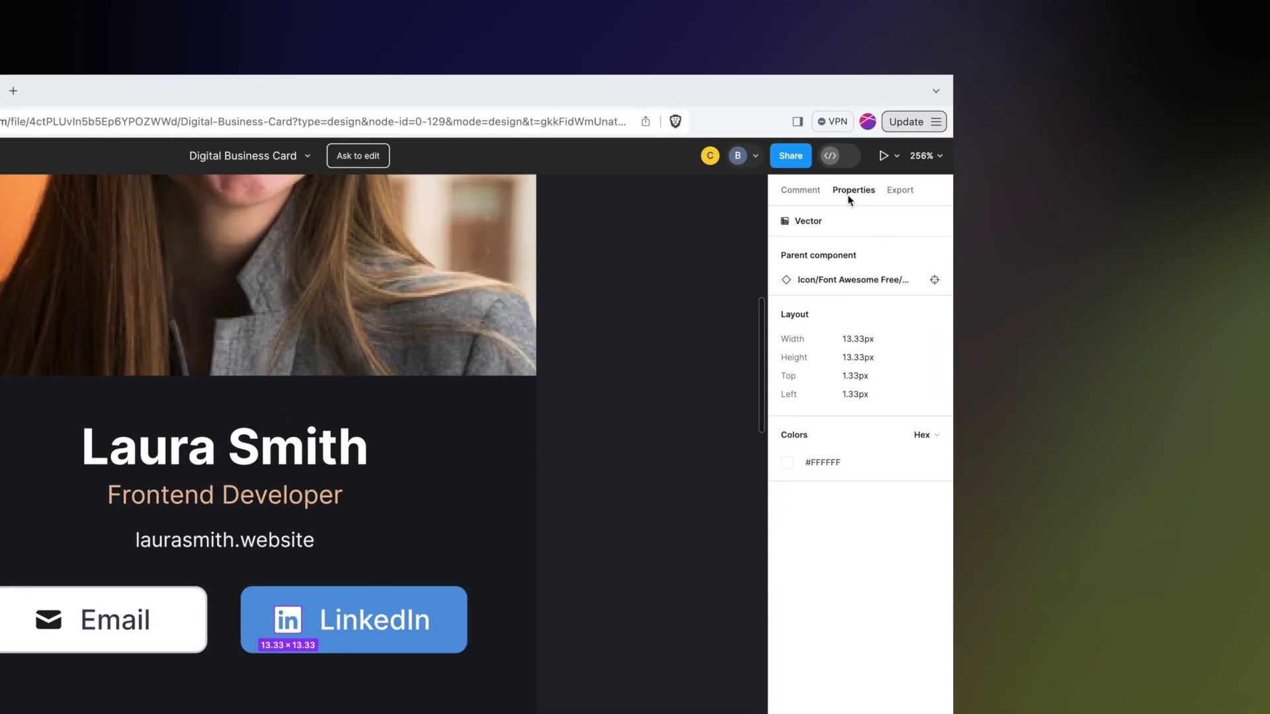
{"action": "left_click", "coordinate": [900, 192]}
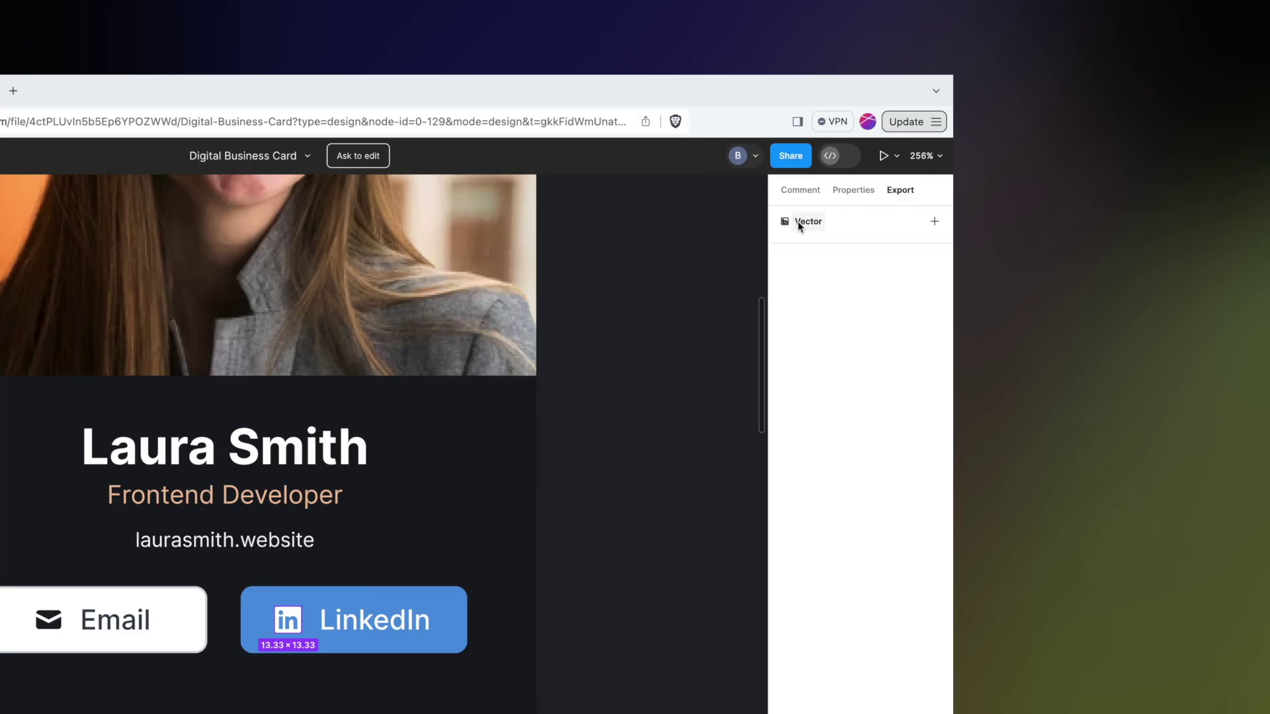
{"action": "left_click", "coordinate": [934, 222]}
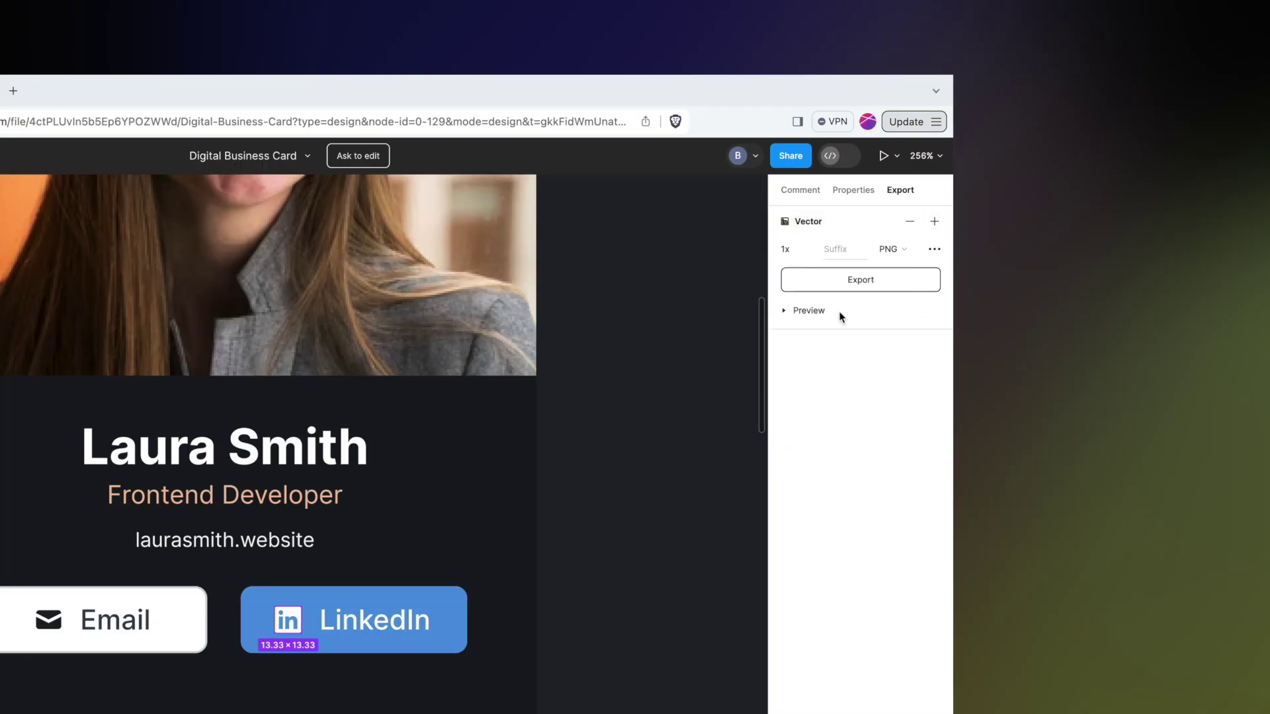
{"action": "left_click", "coordinate": [786, 313]}
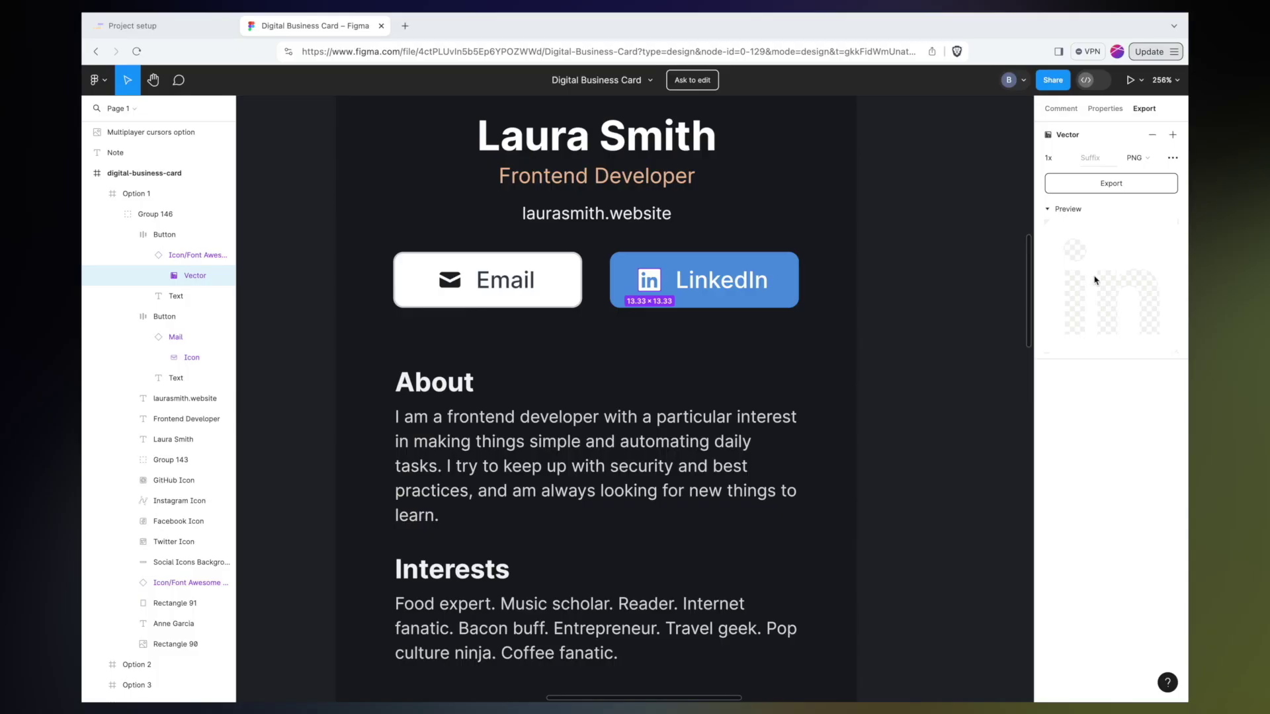
Step: Add a PNG export to the 25×25 GitHub icon in the social row and show its scale options
{"action": "scroll", "coordinate": [746, 410], "scroll_direction": "down", "scroll_amount": 6}
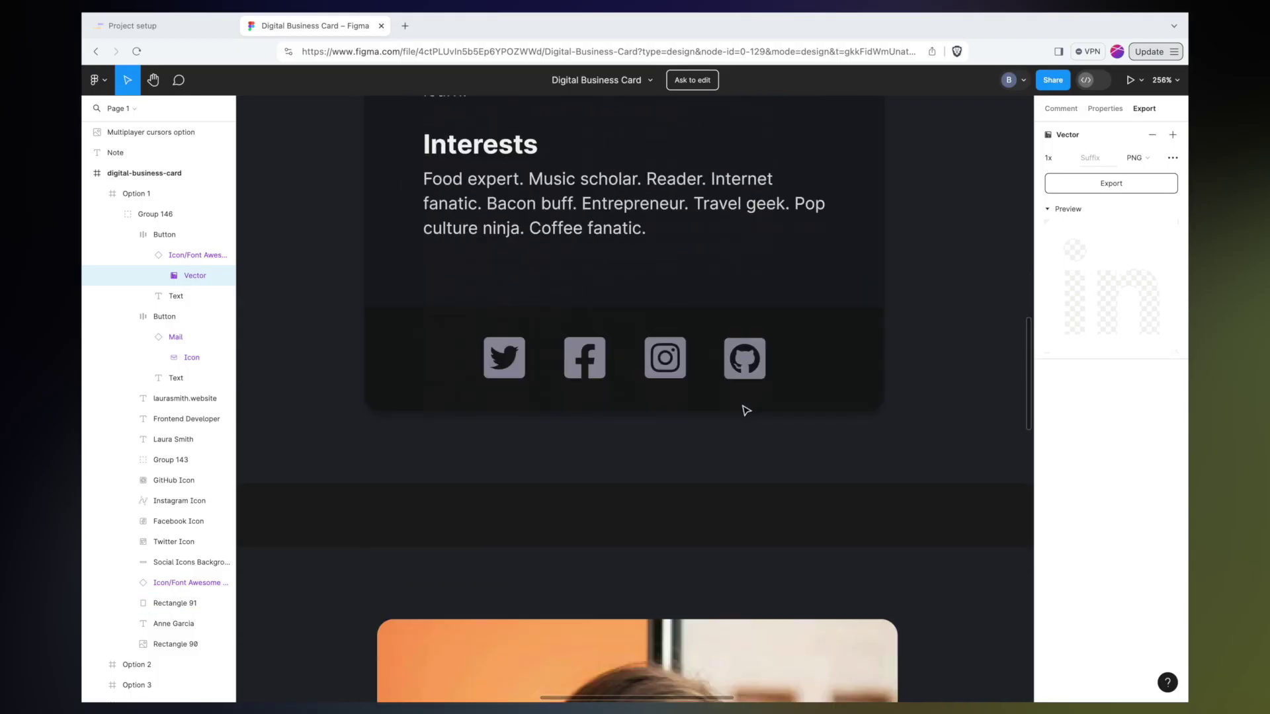
{"action": "scroll", "coordinate": [746, 411], "scroll_direction": "down", "scroll_amount": 2}
{"action": "scroll", "coordinate": [746, 417], "scroll_direction": "up", "scroll_amount": 4}
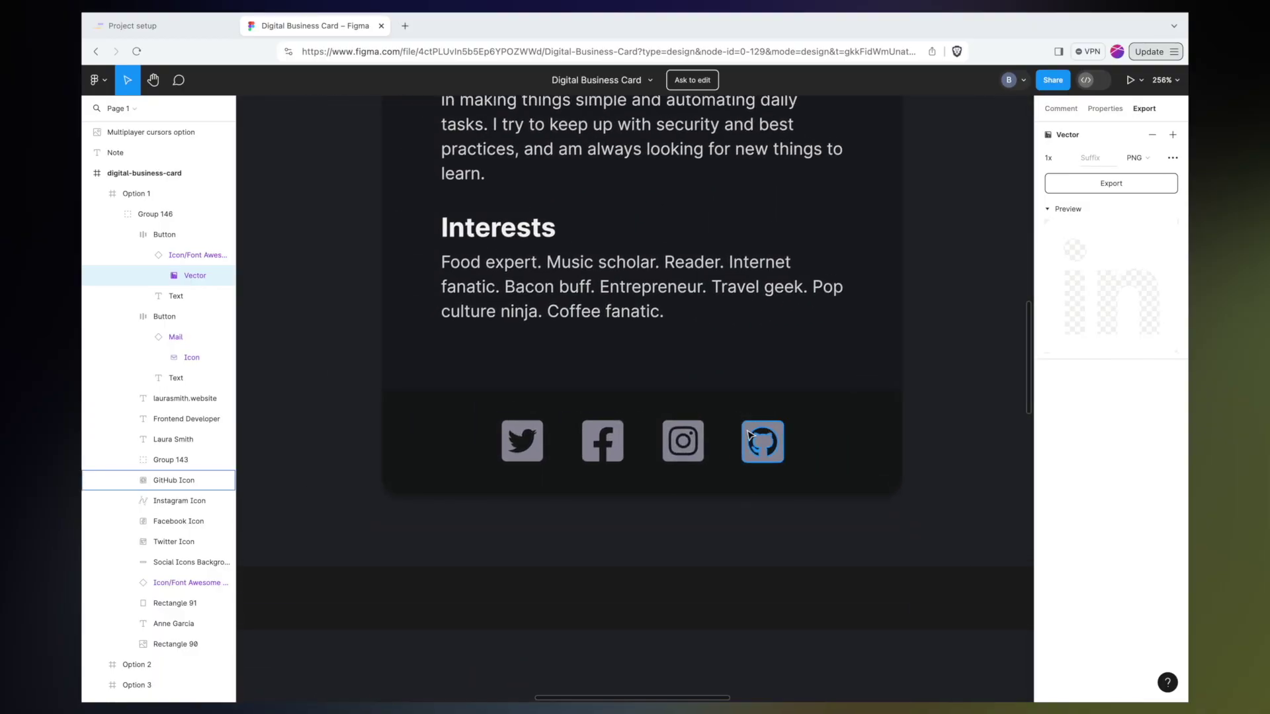
{"action": "left_click", "coordinate": [748, 434]}
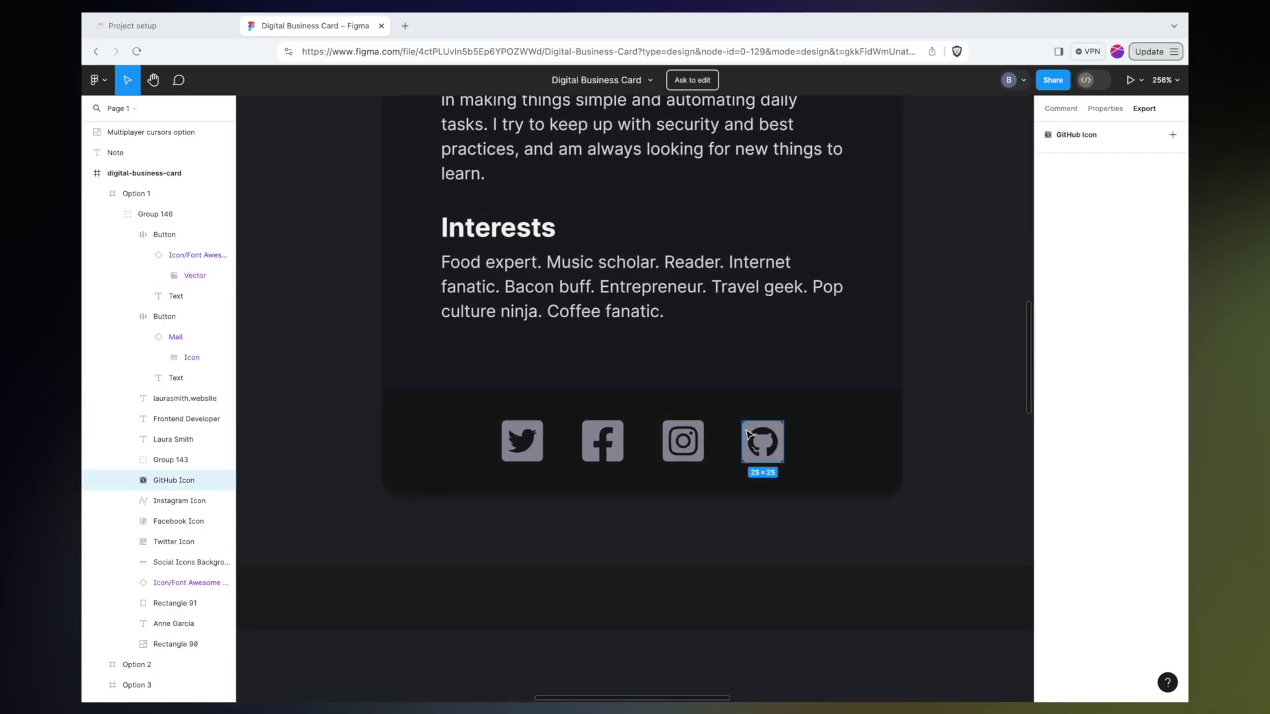
{"action": "left_click", "coordinate": [1172, 135]}
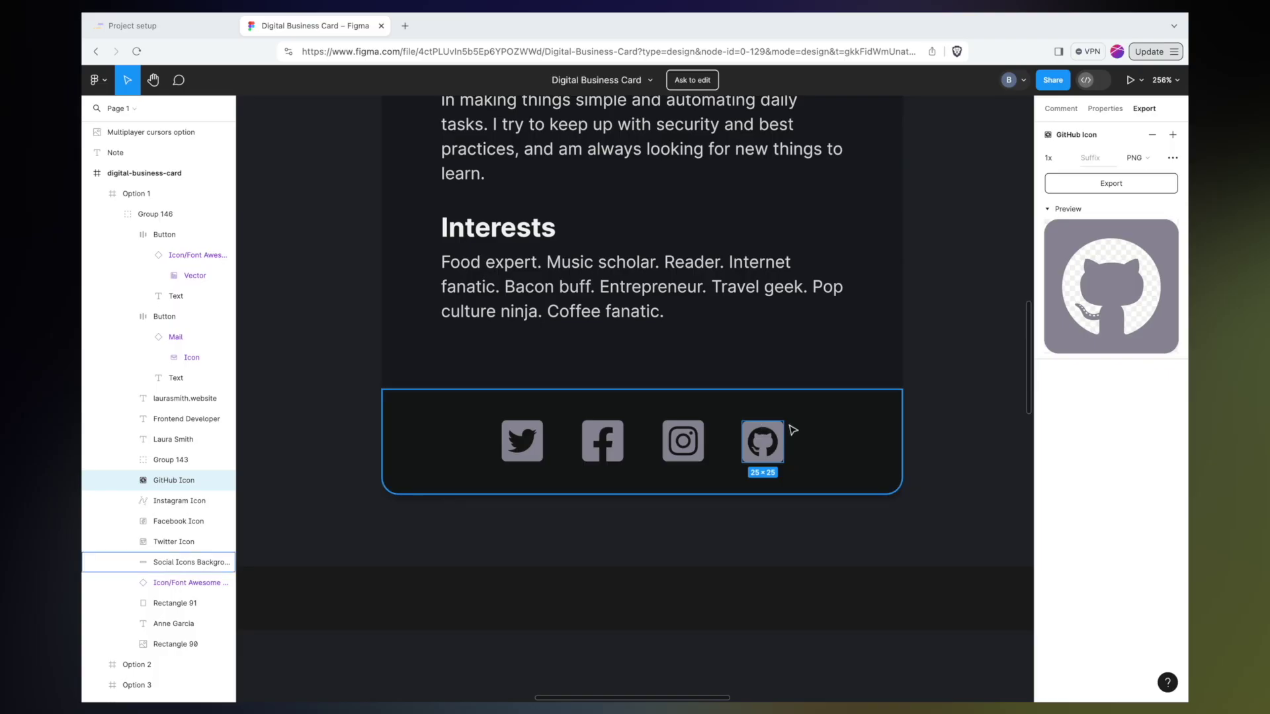
{"action": "left_click", "coordinate": [1067, 159]}
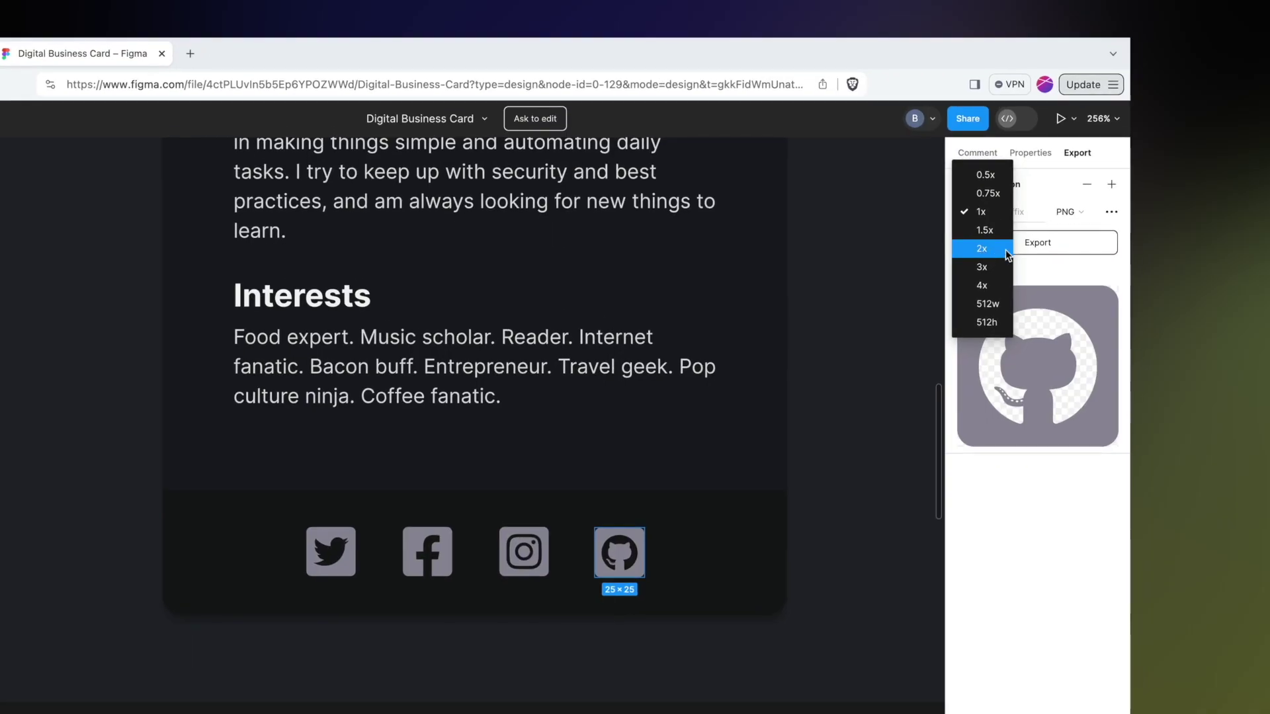
Step: Change the GitHub icon's export scale to 2x and check the formats, keeping PNG
{"action": "left_click", "coordinate": [983, 248]}
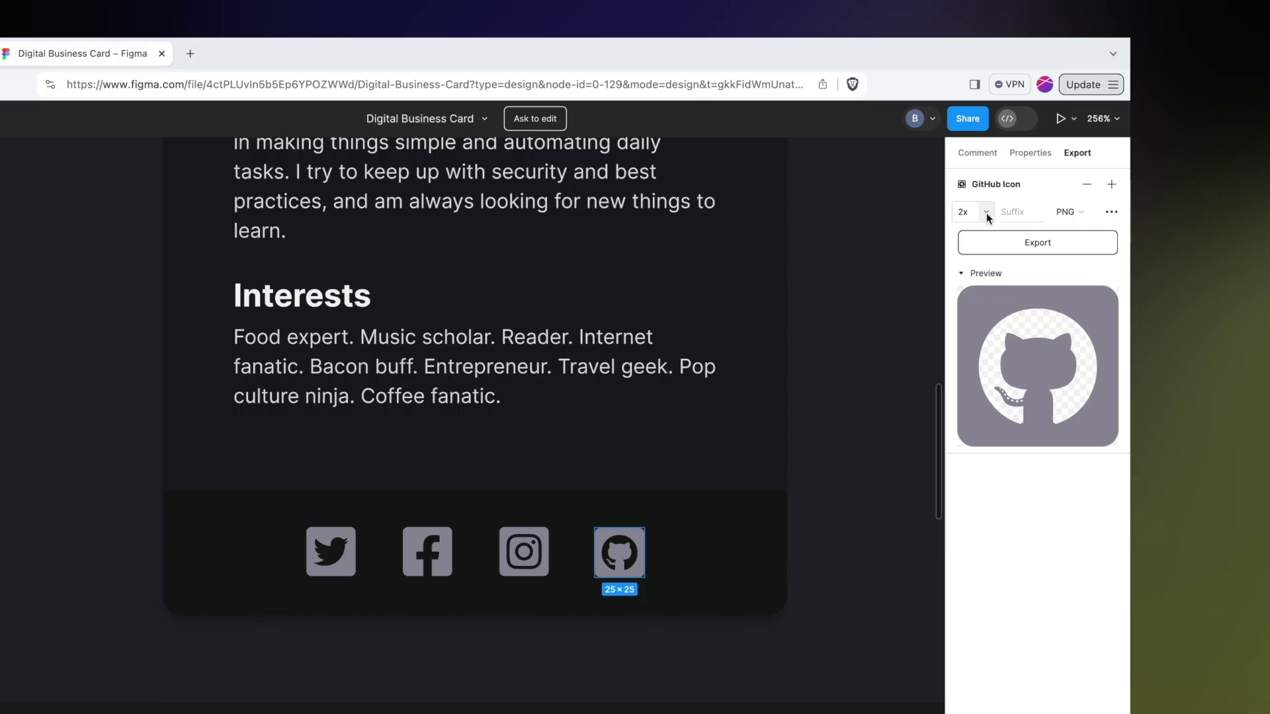
{"action": "left_click", "coordinate": [1087, 218]}
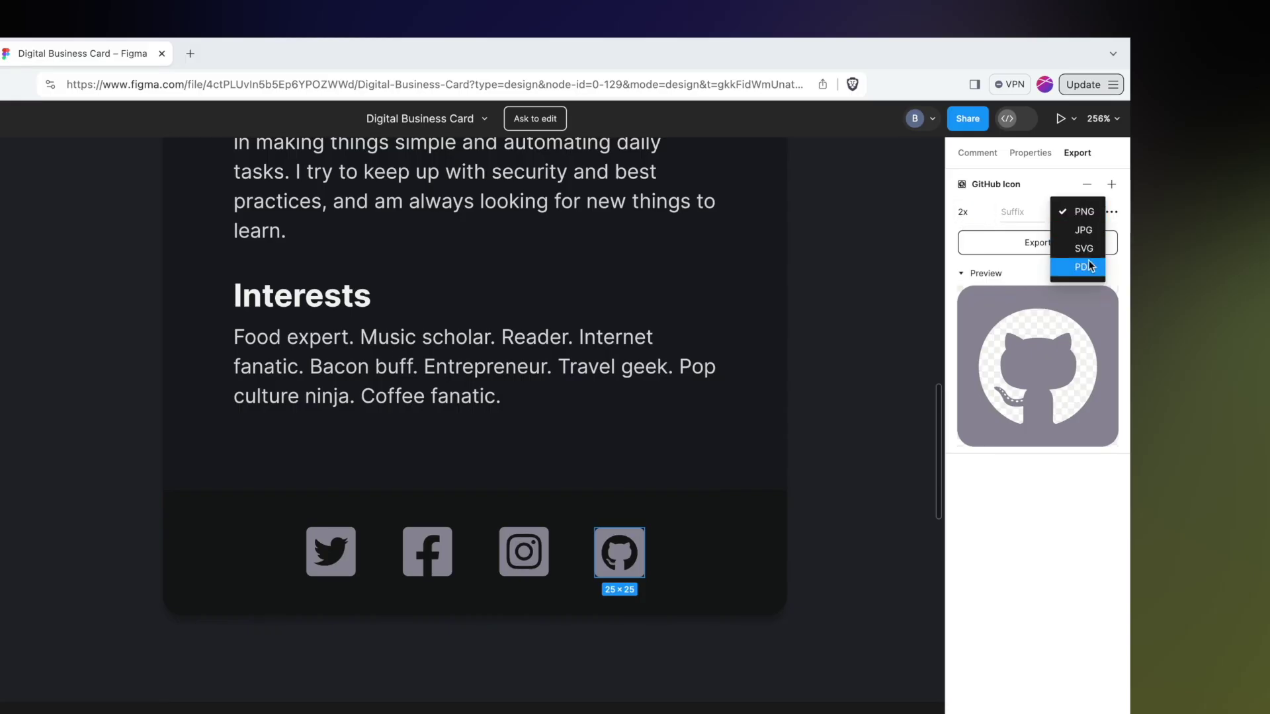